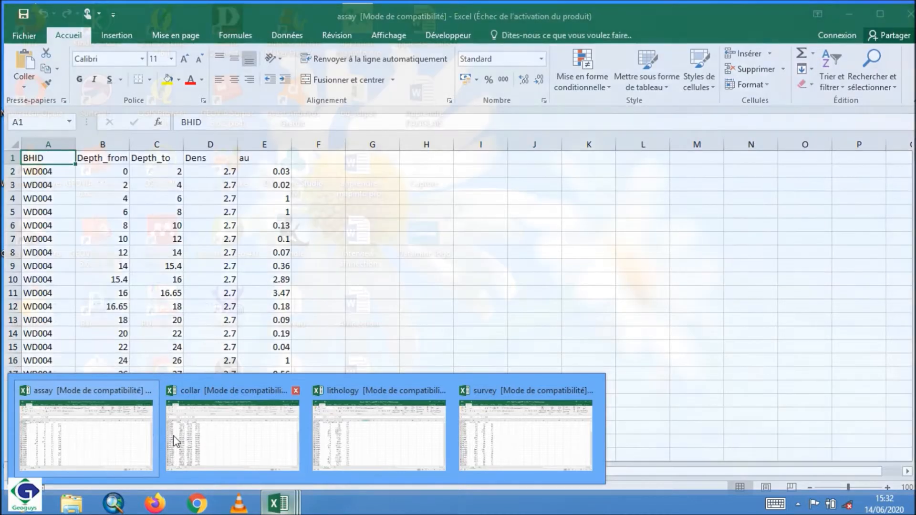
- Look over the open drillhole workbooks, comparing the collar and lithology tables
{"action": "mouse_move", "coordinate": [177, 435]}
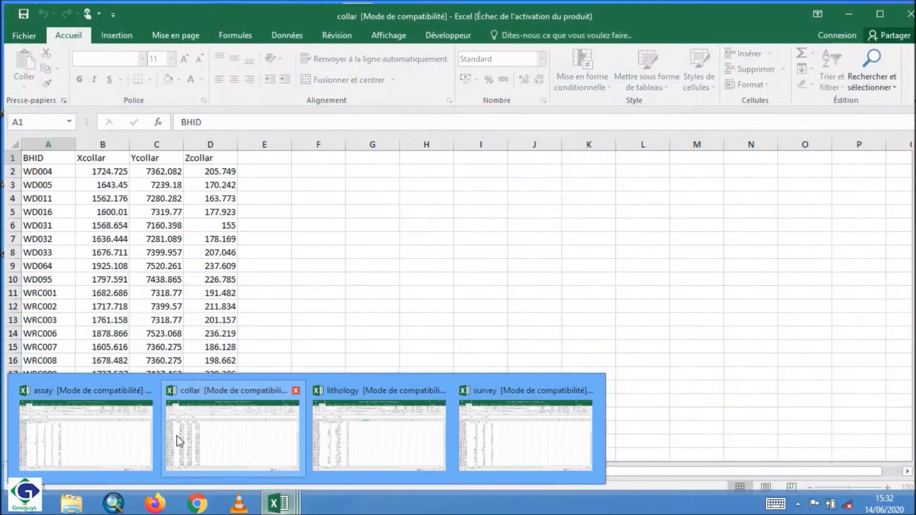
{"action": "left_click", "coordinate": [215, 444]}
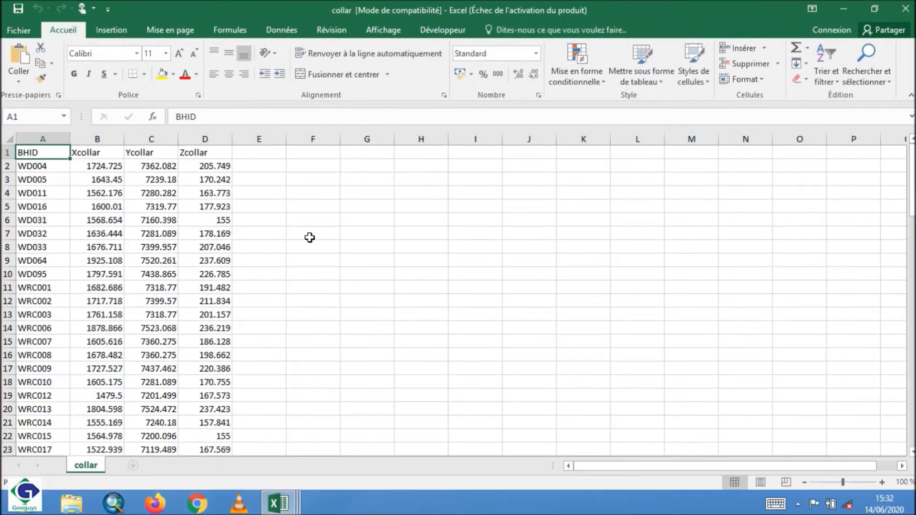
{"action": "left_click", "coordinate": [278, 503]}
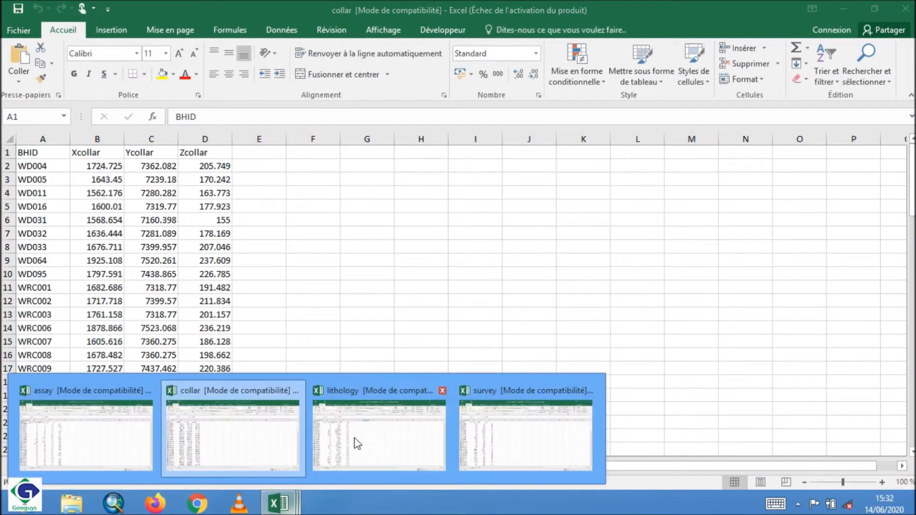
{"action": "left_click", "coordinate": [389, 448]}
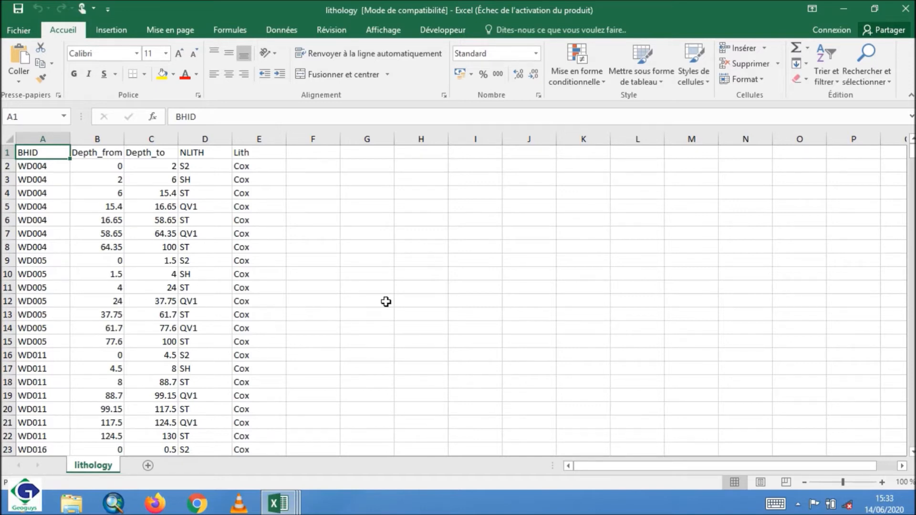
{"action": "mouse_move", "coordinate": [279, 503]}
{"action": "mouse_move", "coordinate": [181, 438]}
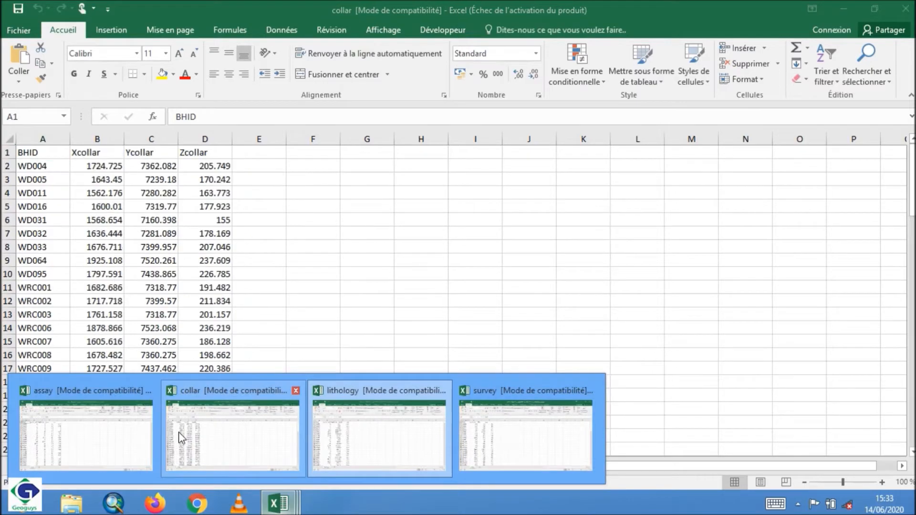
{"action": "mouse_move", "coordinate": [358, 441]}
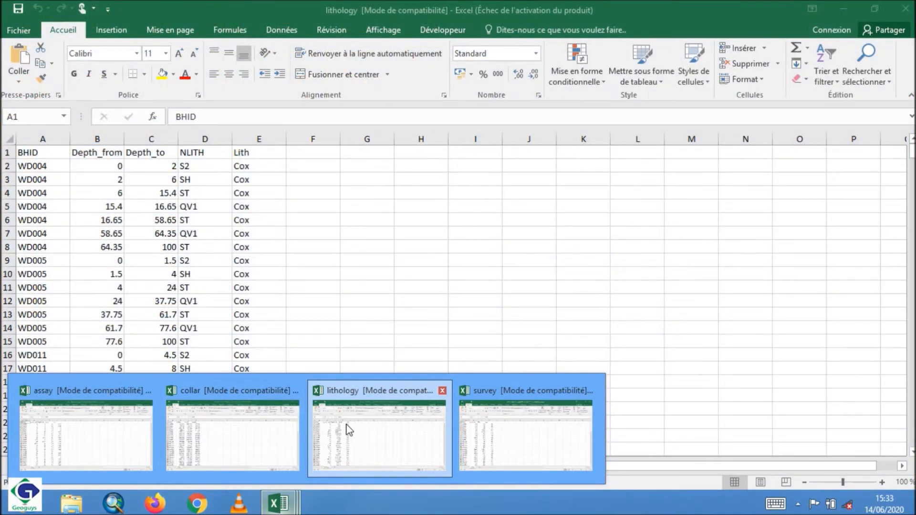
{"action": "mouse_move", "coordinate": [257, 436]}
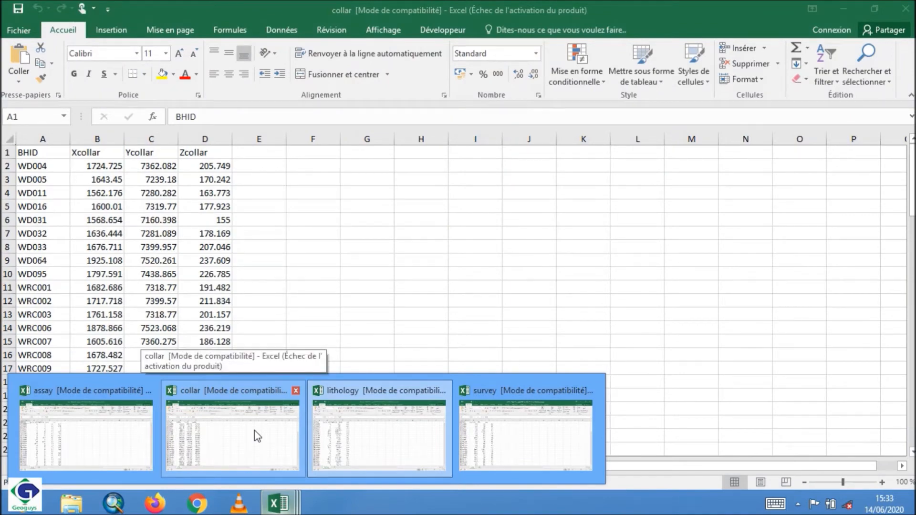
{"action": "mouse_move", "coordinate": [531, 425]}
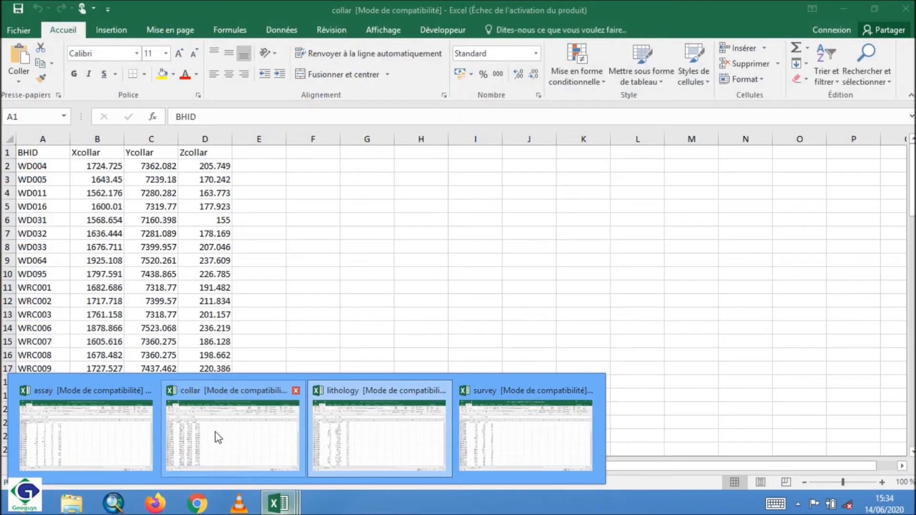
- Open the collar workbook and examine its BHID, Xcollar, Ycollar and Zcollar columns
{"action": "left_click", "coordinate": [217, 435]}
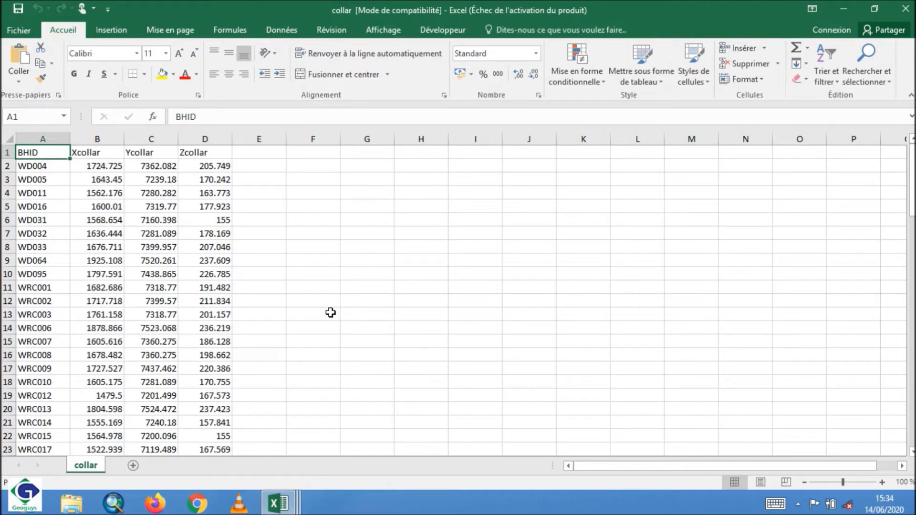
{"action": "left_click", "coordinate": [60, 138]}
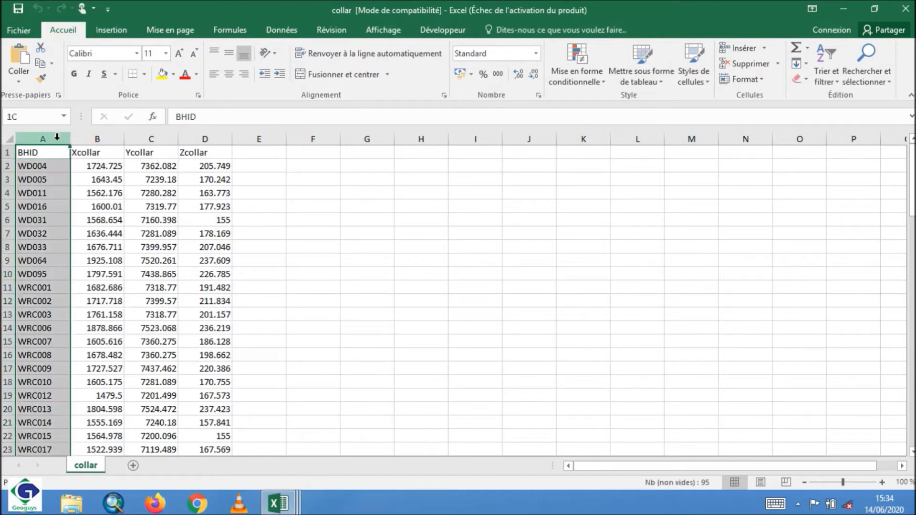
{"action": "left_click", "coordinate": [97, 138]}
{"action": "left_click", "coordinate": [149, 151]}
{"action": "left_click", "coordinate": [151, 139]}
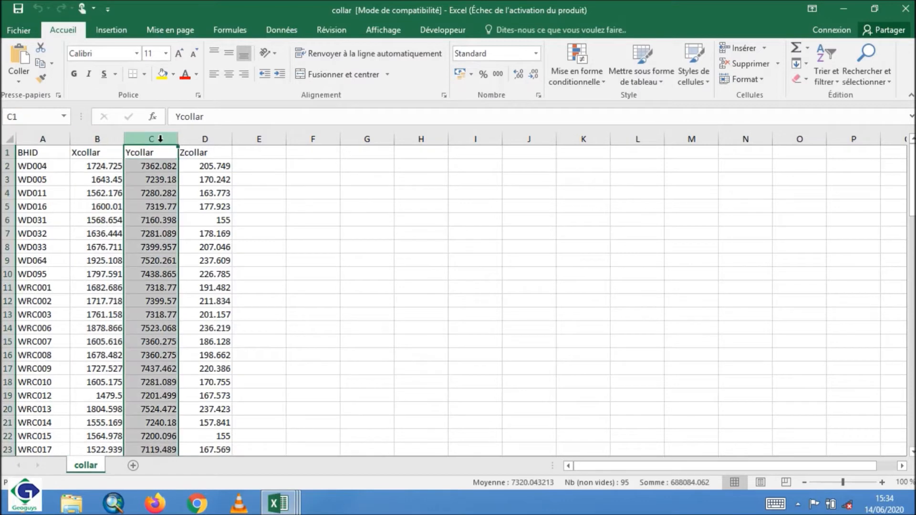
{"action": "left_click", "coordinate": [215, 138]}
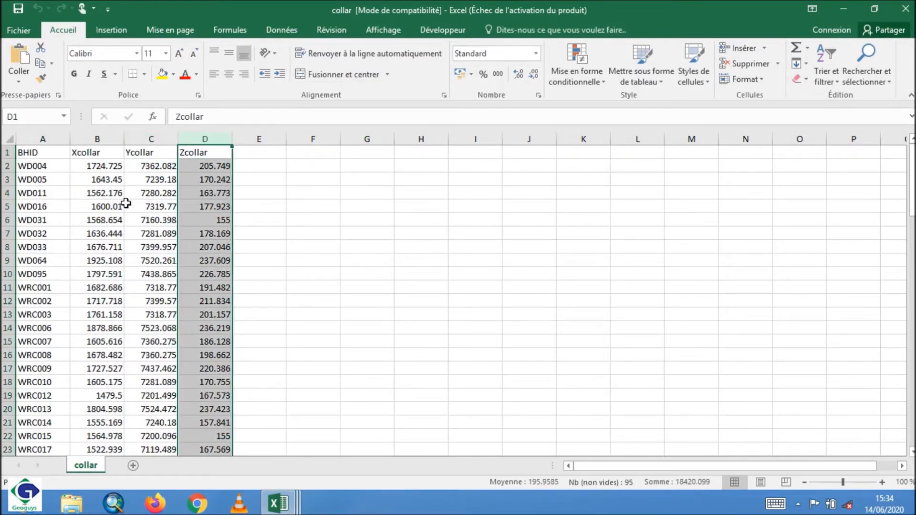
- Review the collar table's hole identifier column in detail, followed by each of its three coordinate columns
{"action": "left_click", "coordinate": [50, 135]}
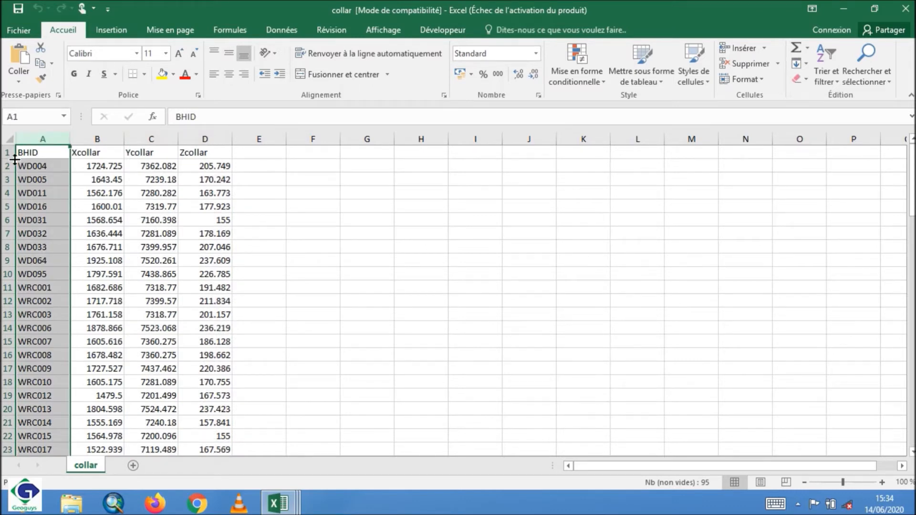
{"action": "left_click", "coordinate": [41, 154]}
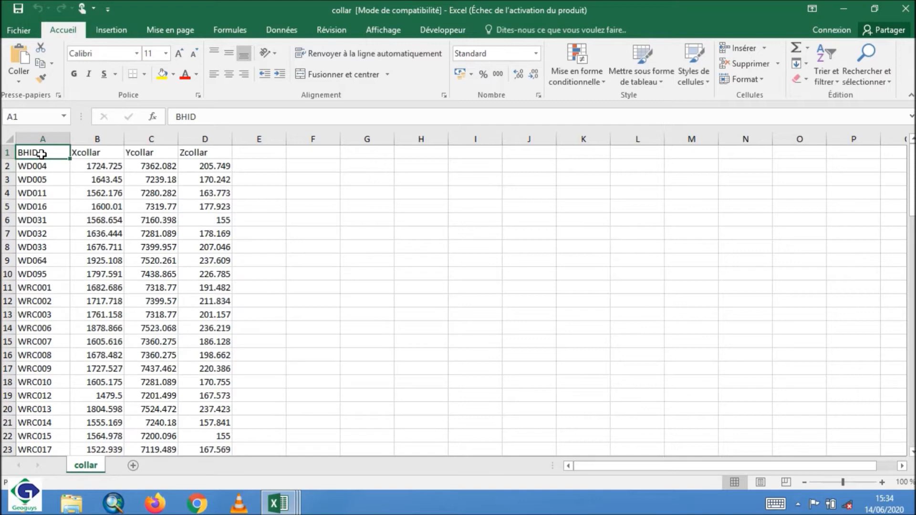
{"action": "left_click", "coordinate": [44, 139]}
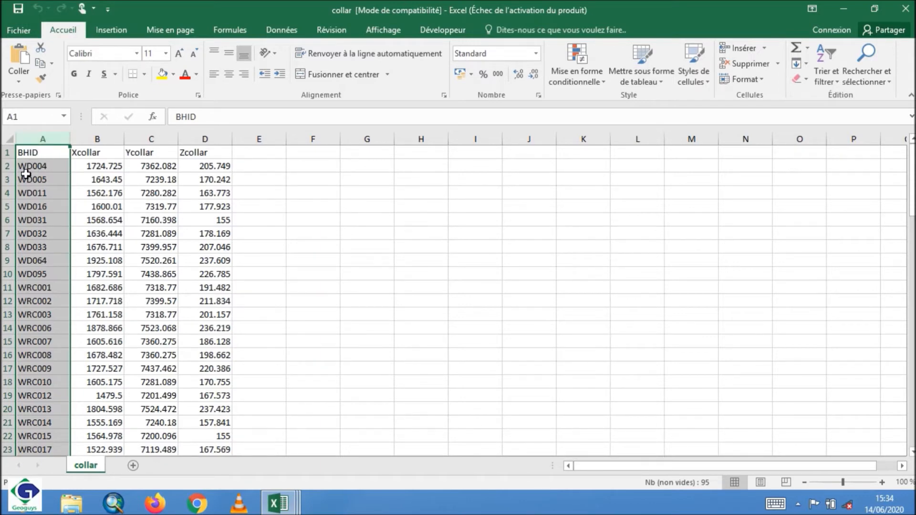
{"action": "left_click", "coordinate": [103, 137]}
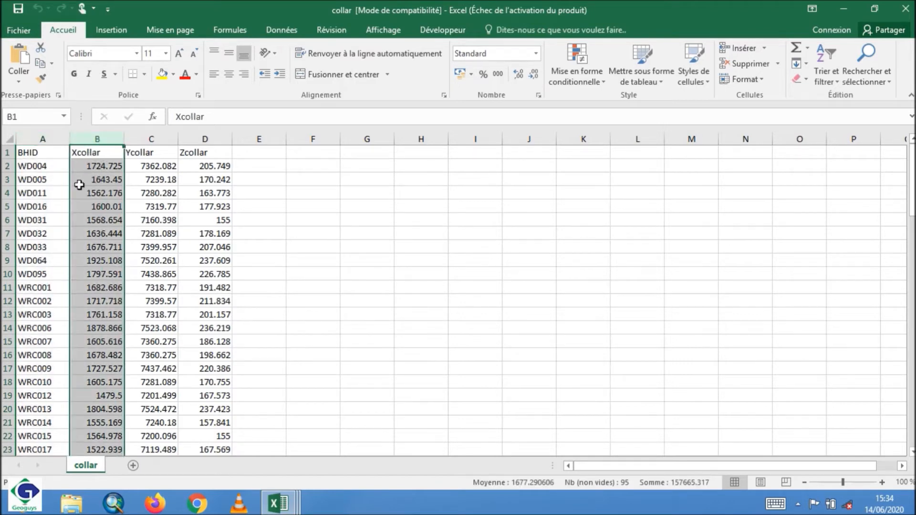
{"action": "left_click", "coordinate": [152, 139]}
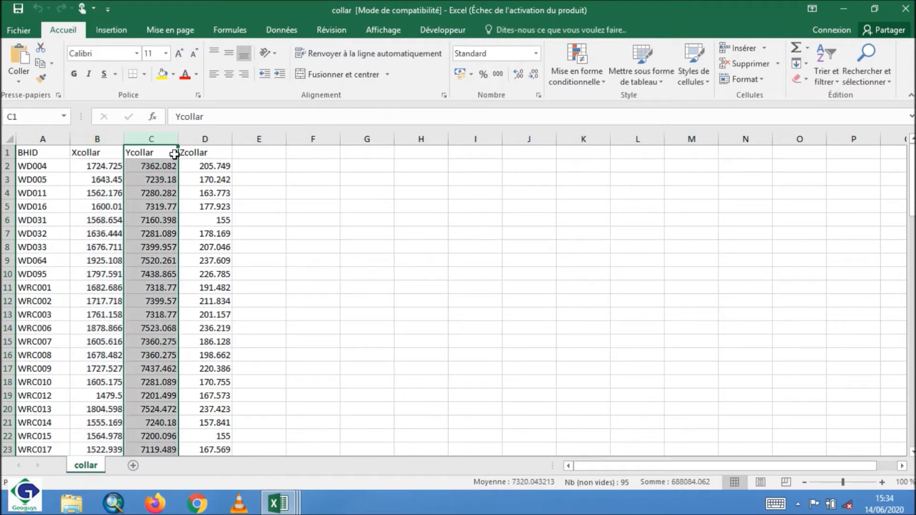
{"action": "left_click", "coordinate": [203, 138]}
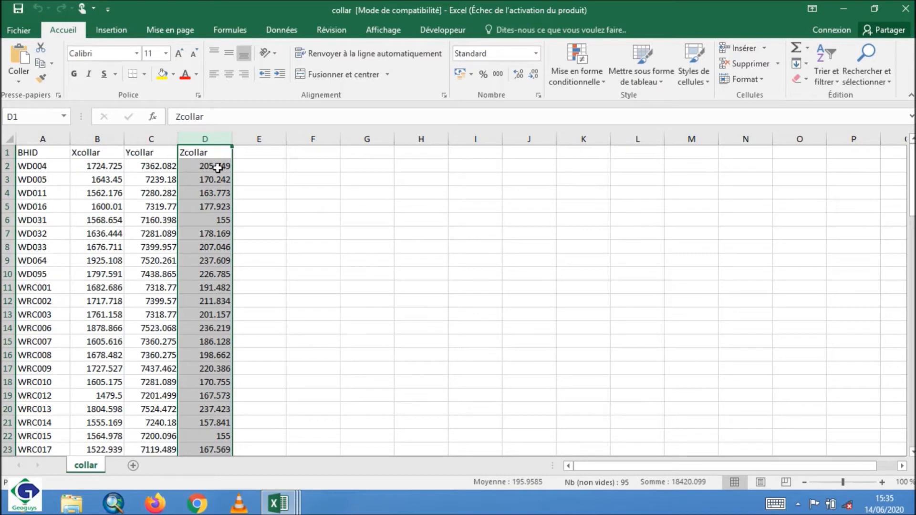
- Examine the collar record of hole WD004, reading its X, Y and Z coordinates cell by cell
{"action": "left_click", "coordinate": [26, 166]}
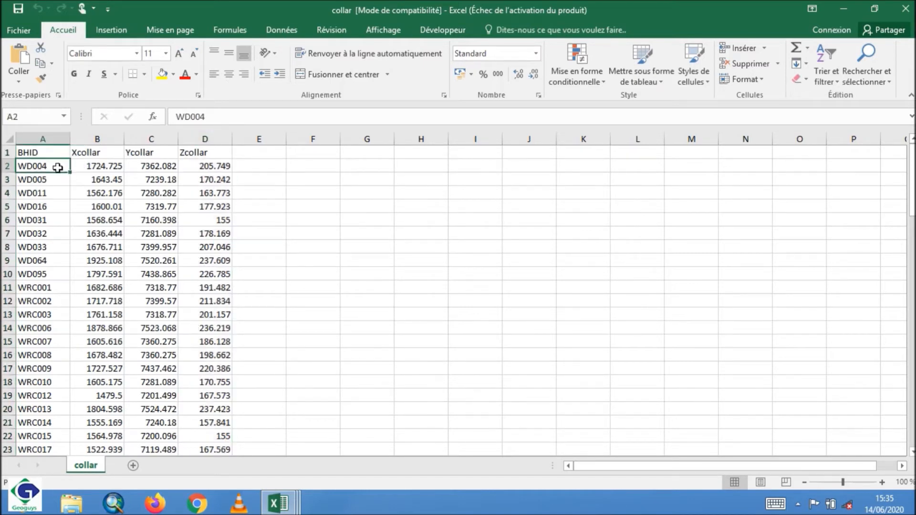
{"action": "left_click", "coordinate": [95, 165]}
{"action": "left_click", "coordinate": [140, 165]}
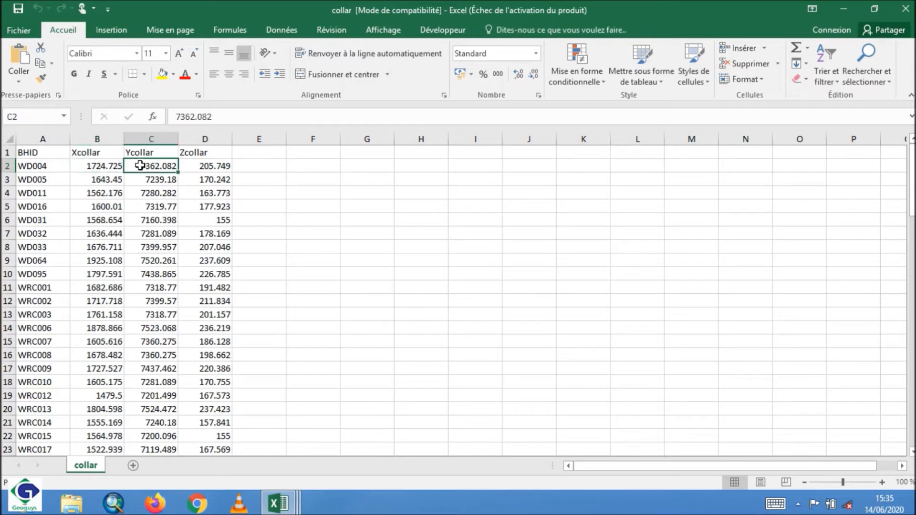
{"action": "left_click", "coordinate": [204, 175]}
{"action": "left_click", "coordinate": [209, 166]}
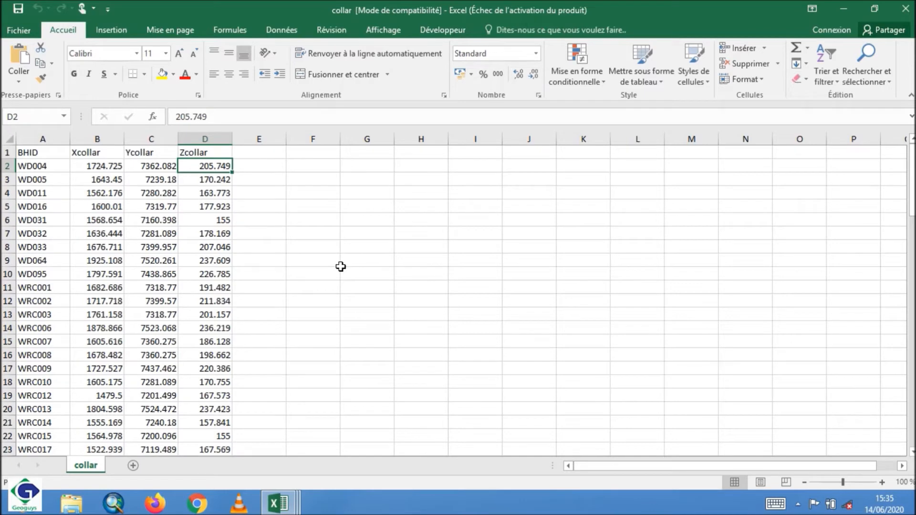
- Switch to the lithology workbook and examine its BHID, Depth_from, Depth_to, NLITH and Lith columns
{"action": "left_click", "coordinate": [283, 504]}
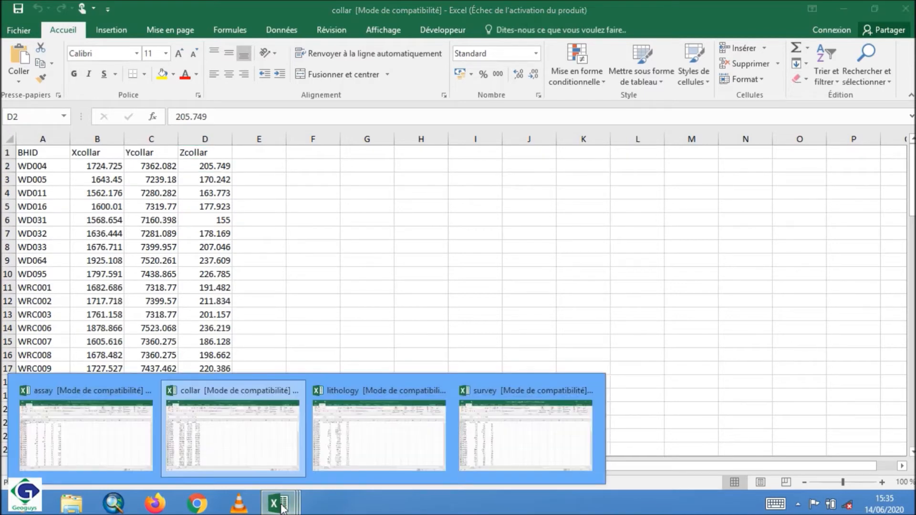
{"action": "left_click", "coordinate": [366, 454]}
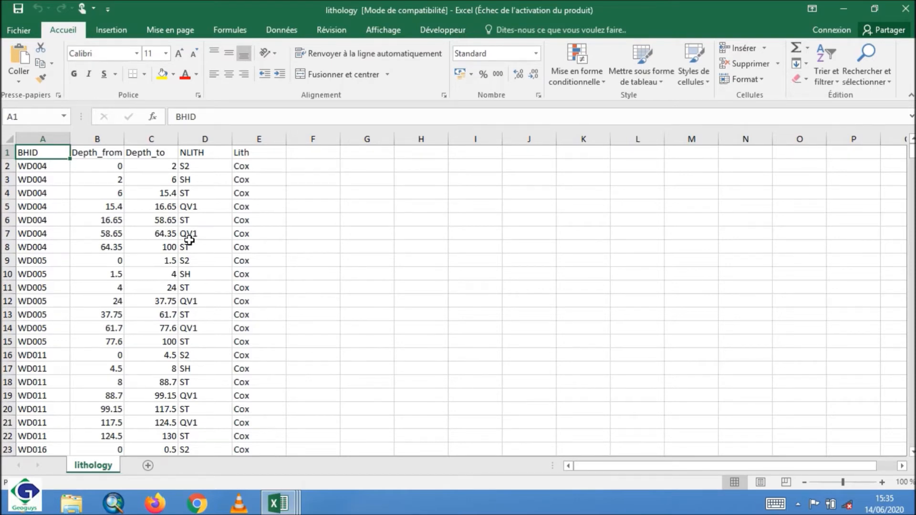
{"action": "left_click", "coordinate": [36, 138]}
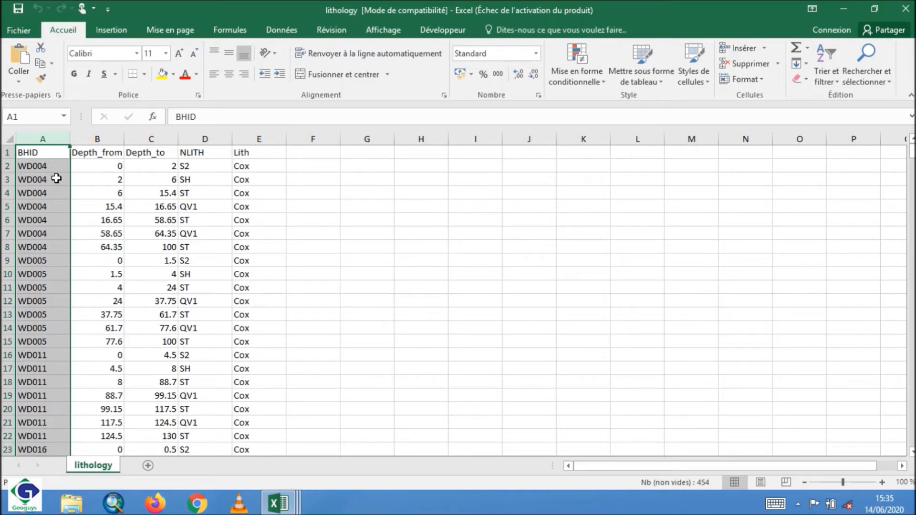
{"action": "left_click", "coordinate": [44, 141]}
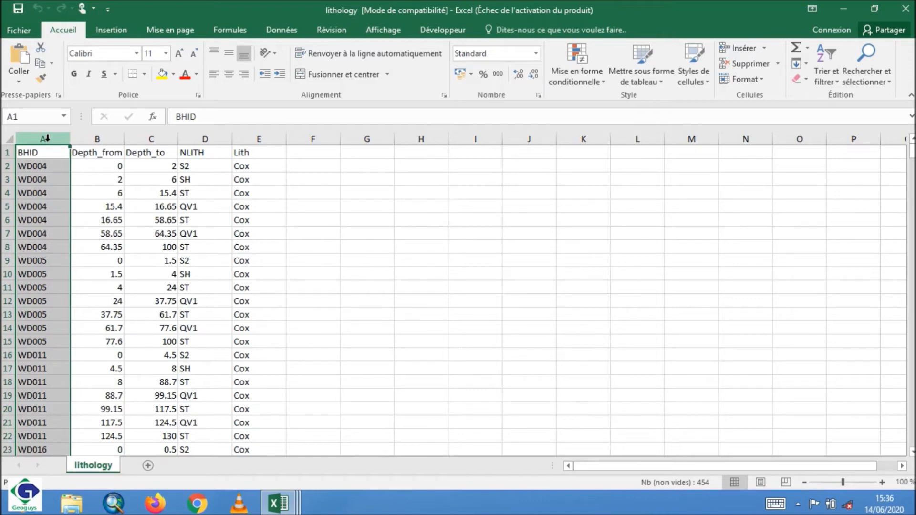
{"action": "left_click", "coordinate": [97, 139]}
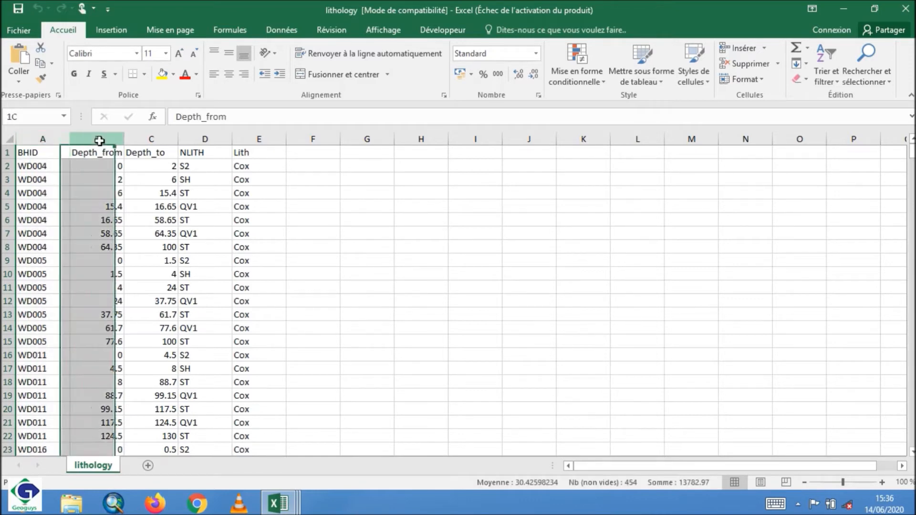
{"action": "left_click", "coordinate": [144, 138]}
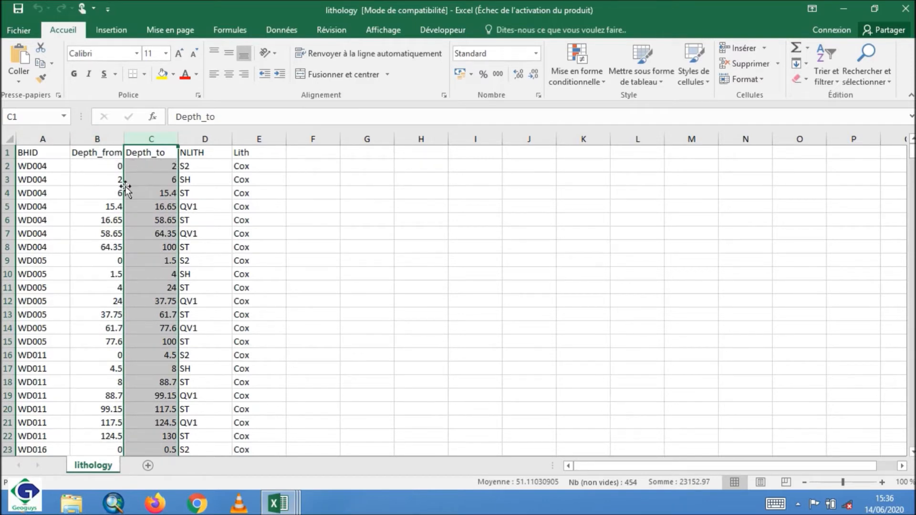
{"action": "left_click", "coordinate": [200, 138]}
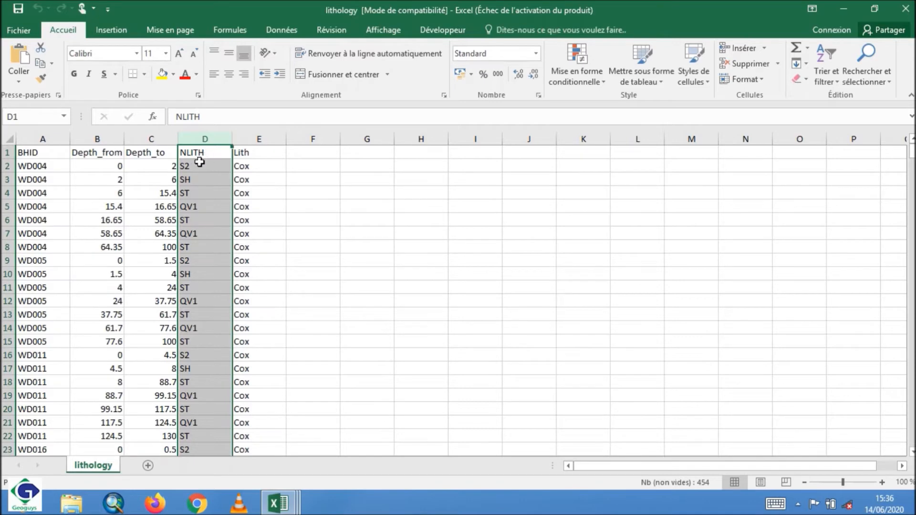
{"action": "left_click", "coordinate": [190, 166]}
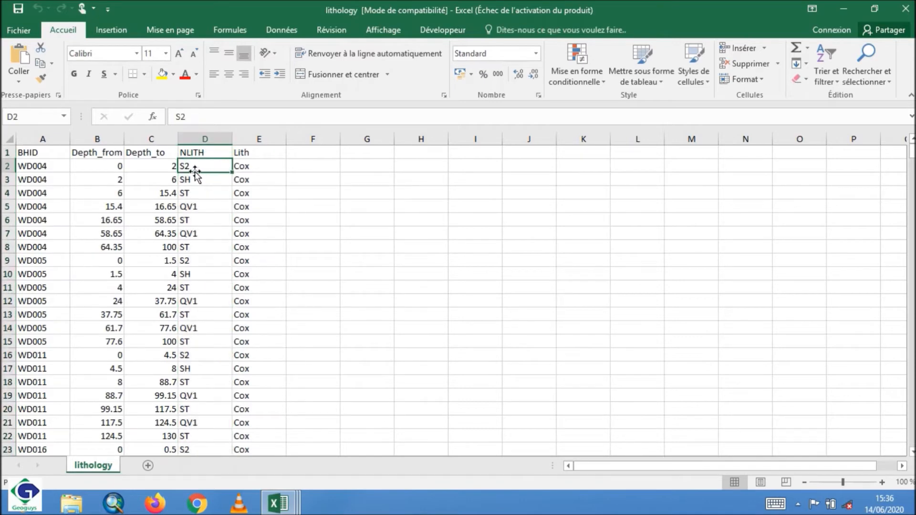
{"action": "left_click", "coordinate": [206, 146]}
{"action": "key", "text": "ctrl+shift+Down"}
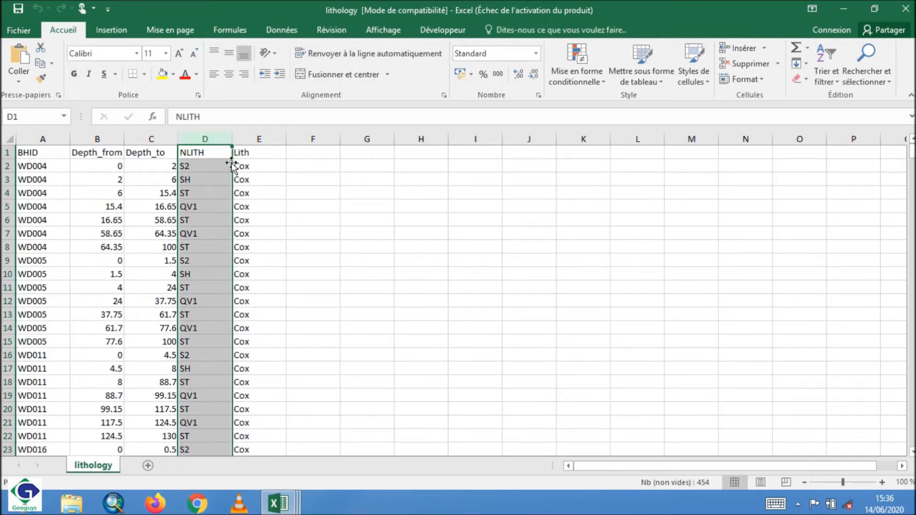
{"action": "left_click", "coordinate": [254, 137]}
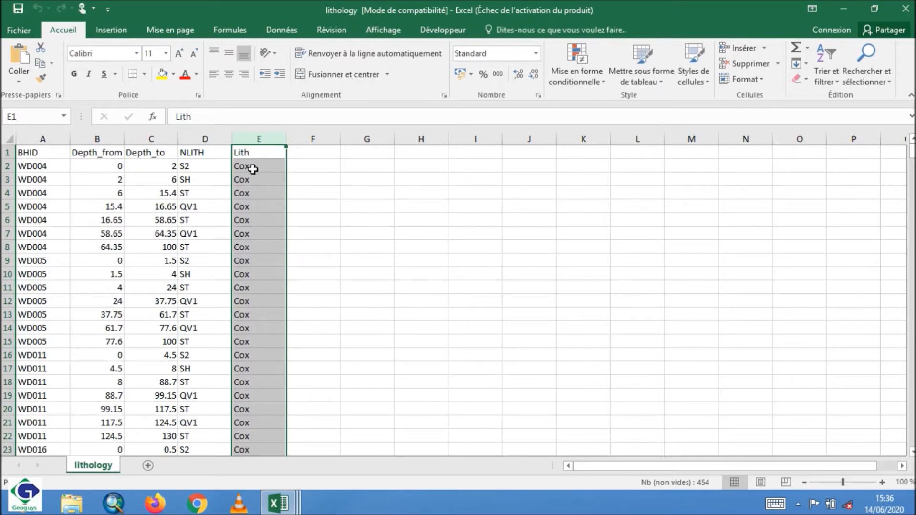
- Go through the lithology table's columns again from BHID to Lith, returning to the BHID column
{"action": "left_click", "coordinate": [47, 139]}
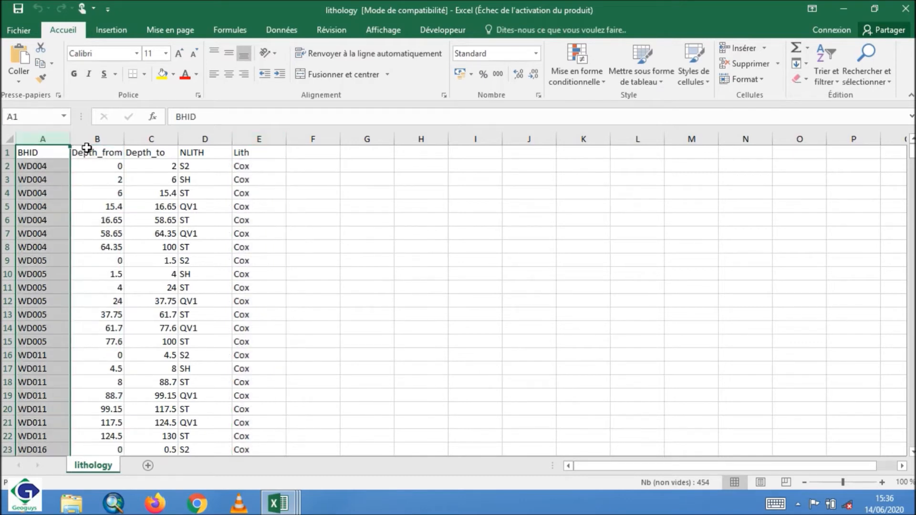
{"action": "left_click", "coordinate": [87, 147]}
{"action": "left_click", "coordinate": [98, 139]}
{"action": "left_click", "coordinate": [151, 138]}
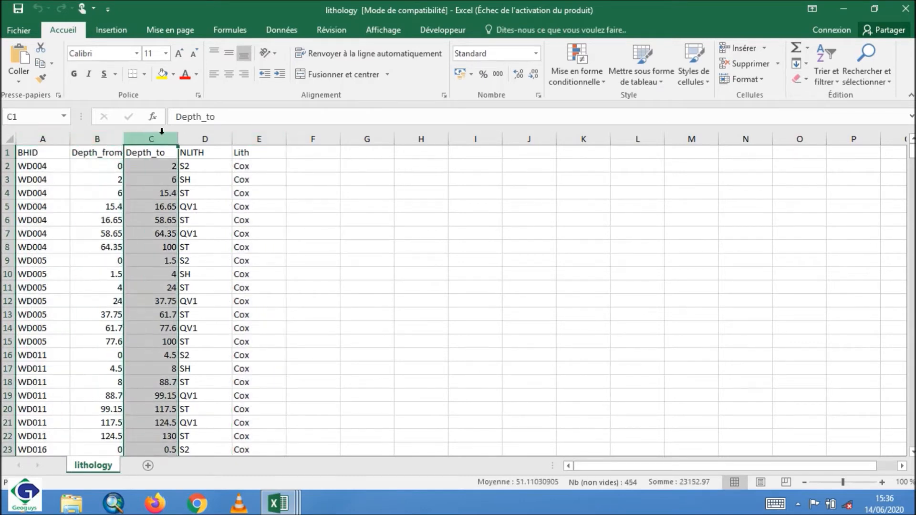
{"action": "left_click", "coordinate": [209, 139]}
{"action": "left_click", "coordinate": [261, 137]}
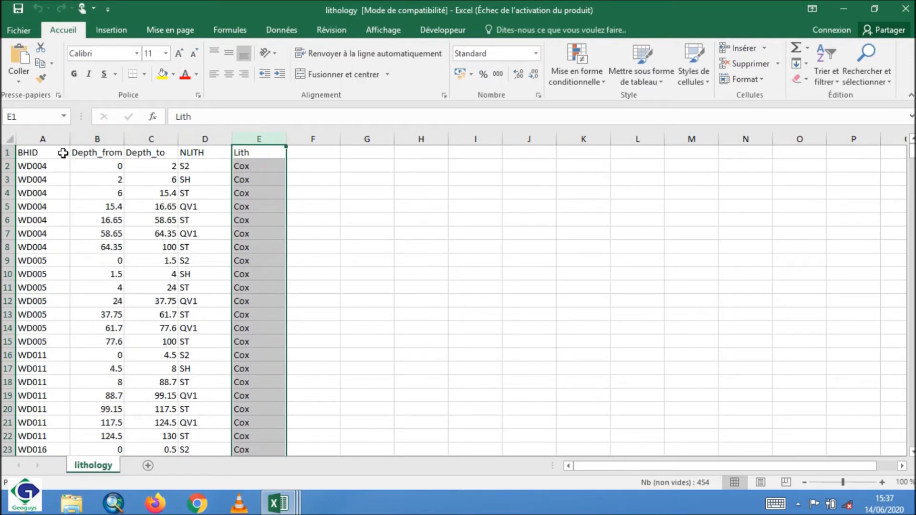
{"action": "left_click", "coordinate": [41, 135]}
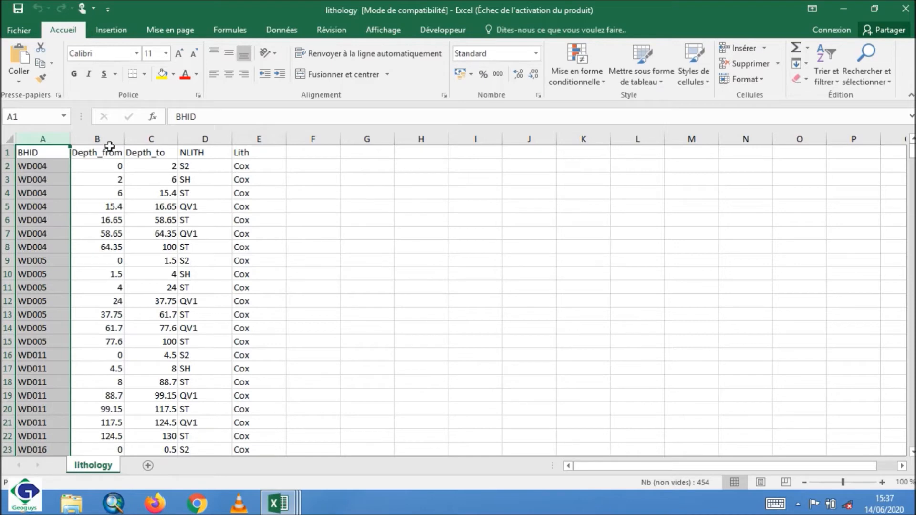
- Examine the lithology table's Depth_from and Depth_to columns, followed by the first record's Lith entry
{"action": "left_click", "coordinate": [104, 139]}
{"action": "left_click", "coordinate": [151, 138]}
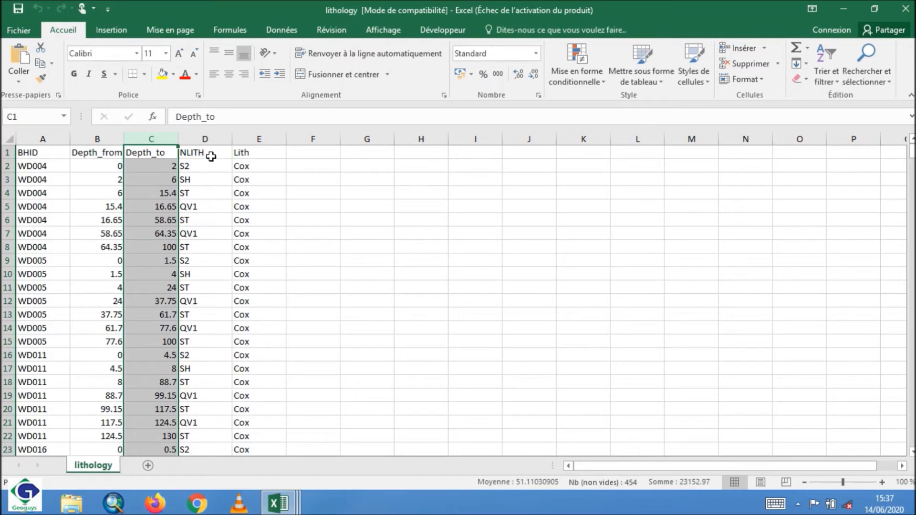
{"action": "left_click", "coordinate": [276, 166]}
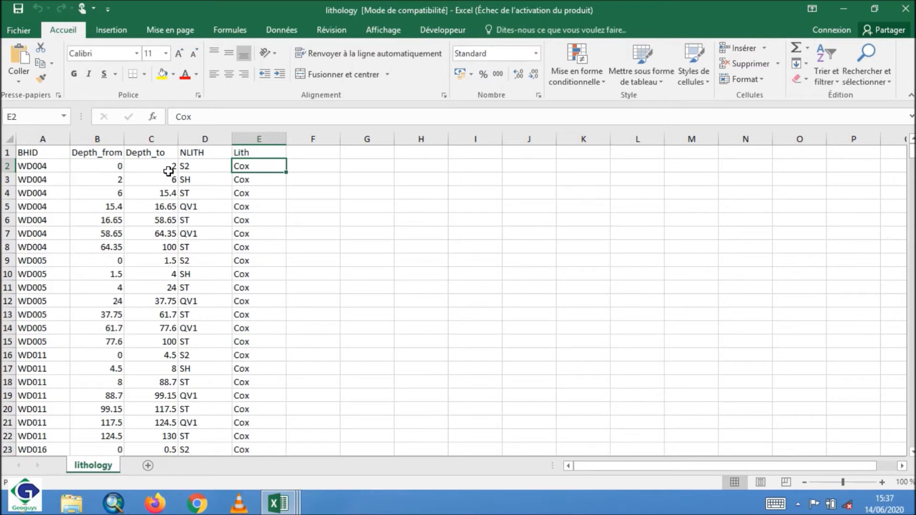
- Switch to the survey workbook and examine its BHID, Depth_At, BRG and Dip columns one by one
{"action": "left_click", "coordinate": [282, 503]}
{"action": "mouse_move", "coordinate": [115, 434]}
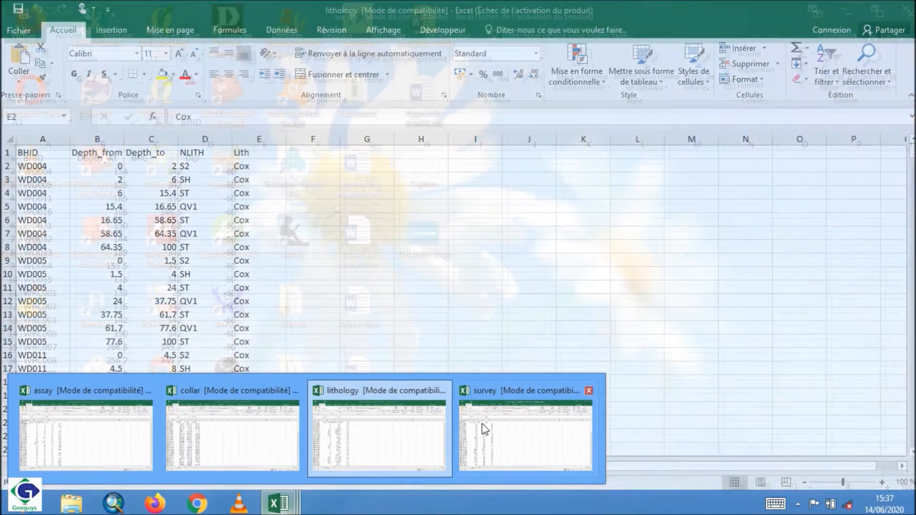
{"action": "left_click", "coordinate": [477, 430]}
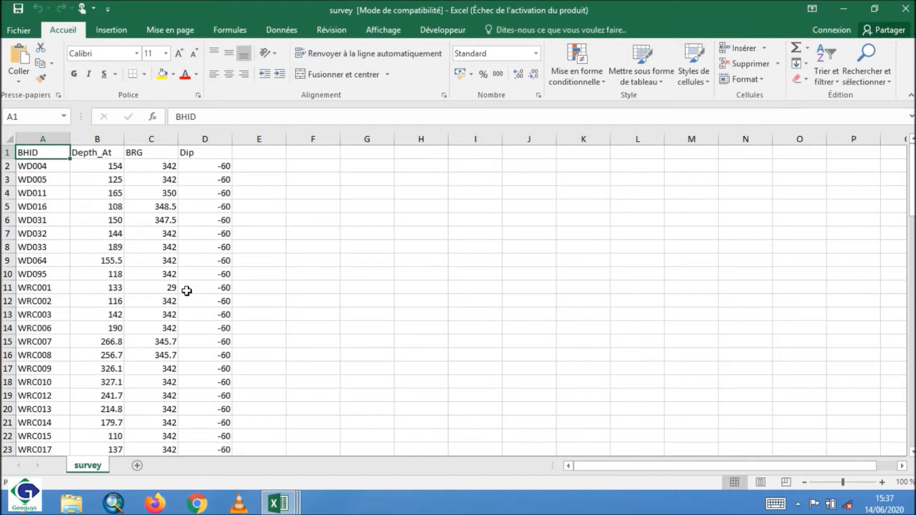
{"action": "left_click", "coordinate": [299, 272]}
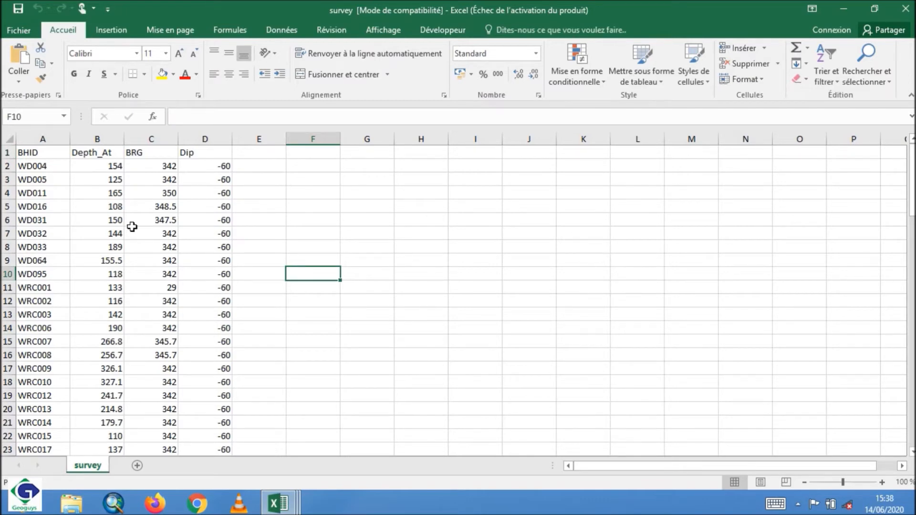
{"action": "left_click", "coordinate": [44, 148]}
{"action": "key", "text": "ctrl+shift+Down"}
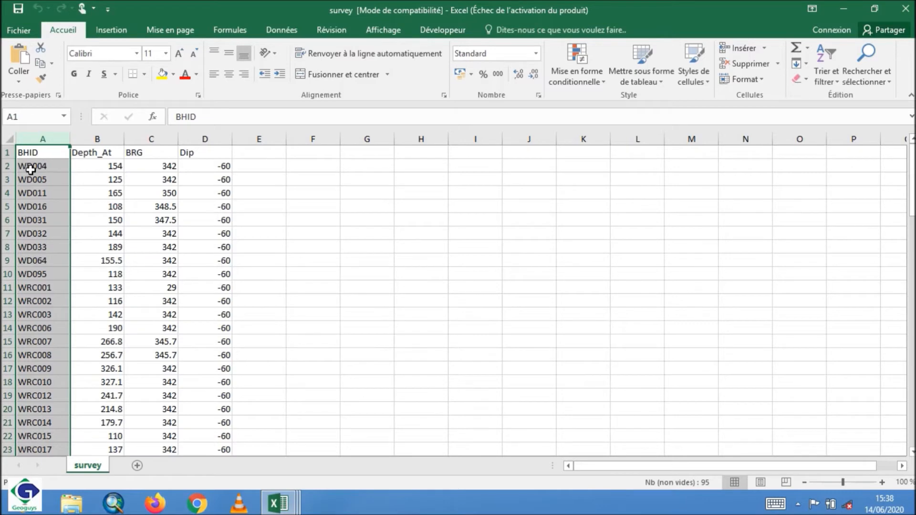
{"action": "left_click", "coordinate": [99, 150]}
{"action": "key", "text": "ctrl+shift+Down"}
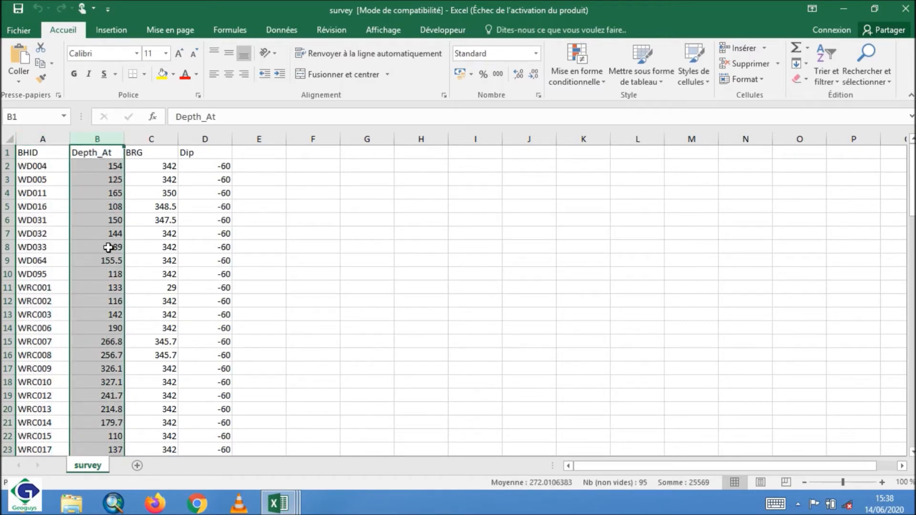
{"action": "left_click", "coordinate": [159, 140]}
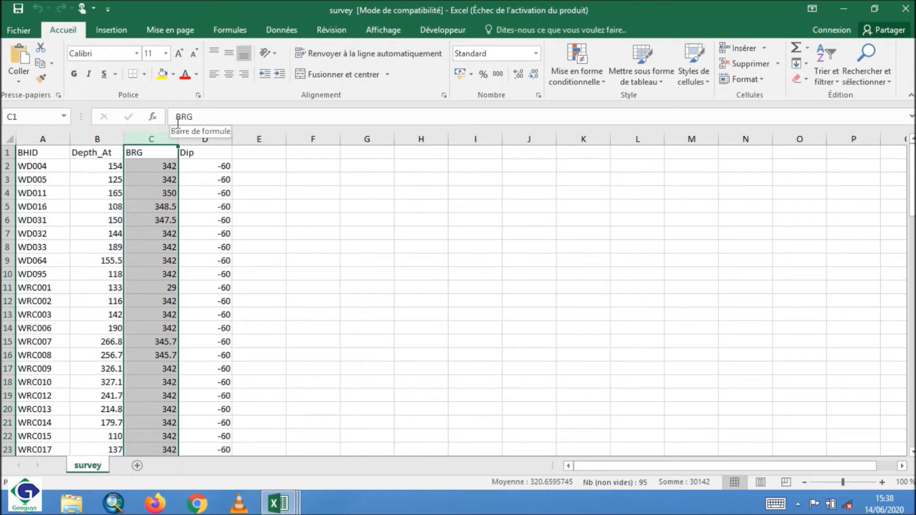
{"action": "left_click", "coordinate": [205, 139]}
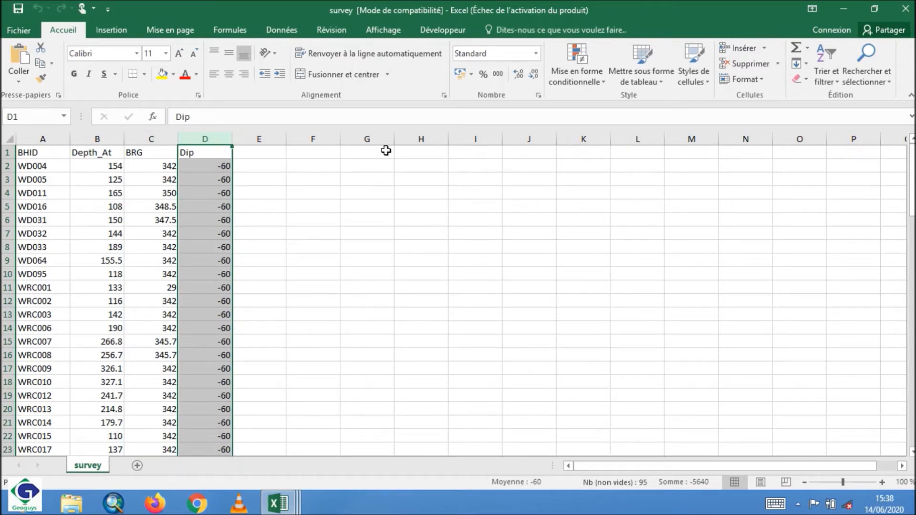
- Go through the survey table's four columns once more, from BHID to Dip
{"action": "left_click", "coordinate": [60, 139]}
{"action": "left_click", "coordinate": [91, 137]}
{"action": "left_click", "coordinate": [152, 138]}
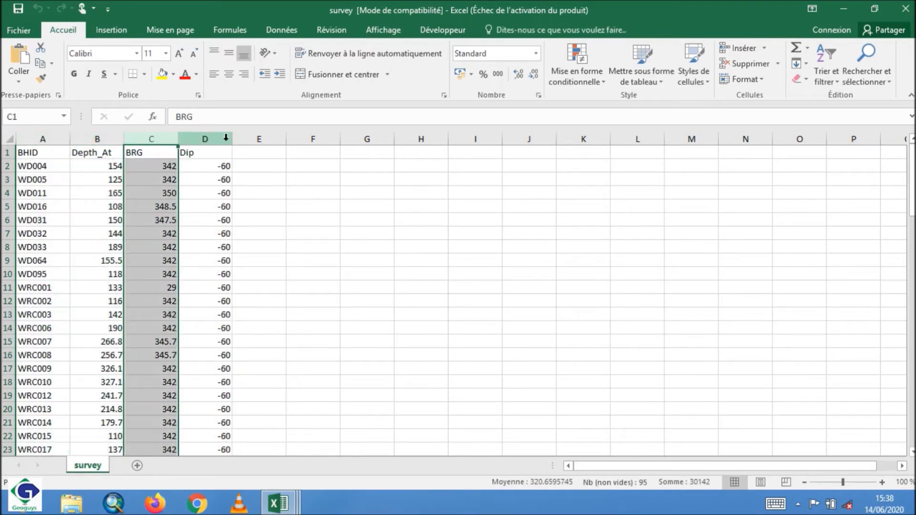
{"action": "left_click", "coordinate": [224, 137]}
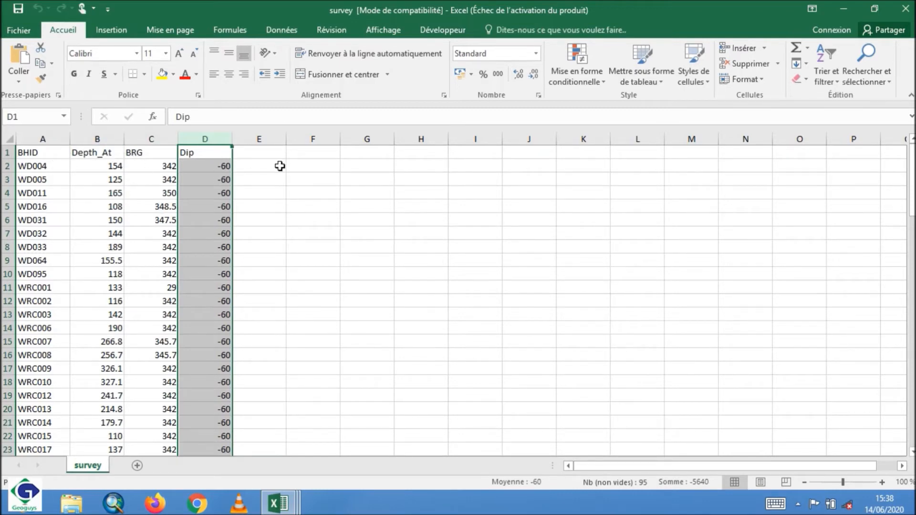
- Switch to the assay workbook and examine its BHID, Depth_from, Depth_to, Dens and au columns
{"action": "mouse_move", "coordinate": [278, 504]}
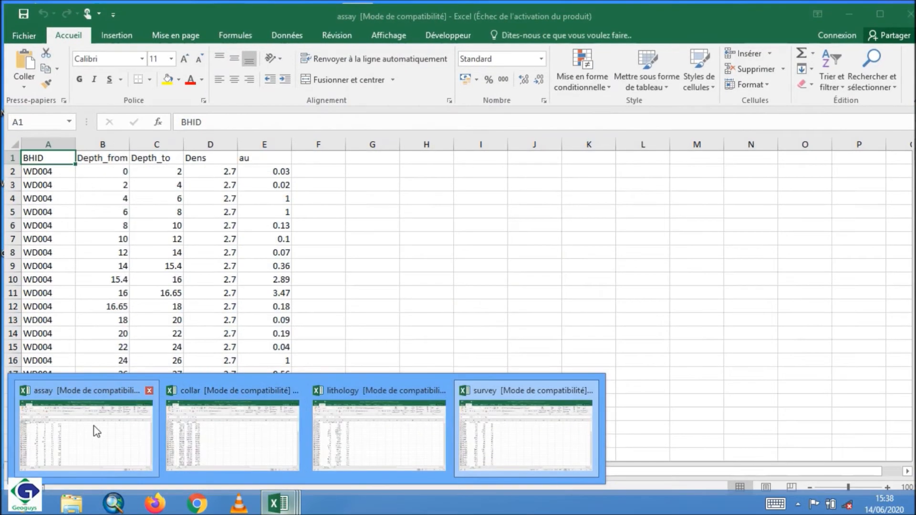
{"action": "left_click", "coordinate": [98, 430]}
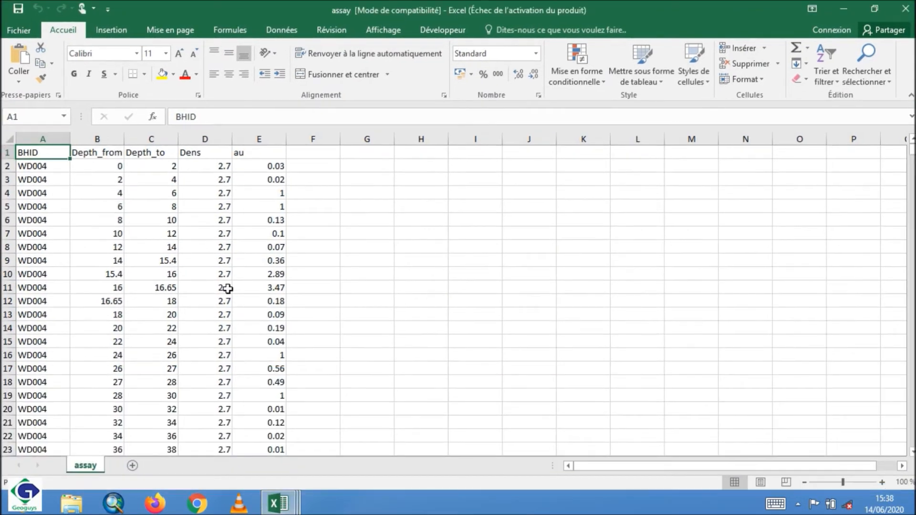
{"action": "left_click", "coordinate": [284, 251]}
{"action": "left_click", "coordinate": [42, 139]}
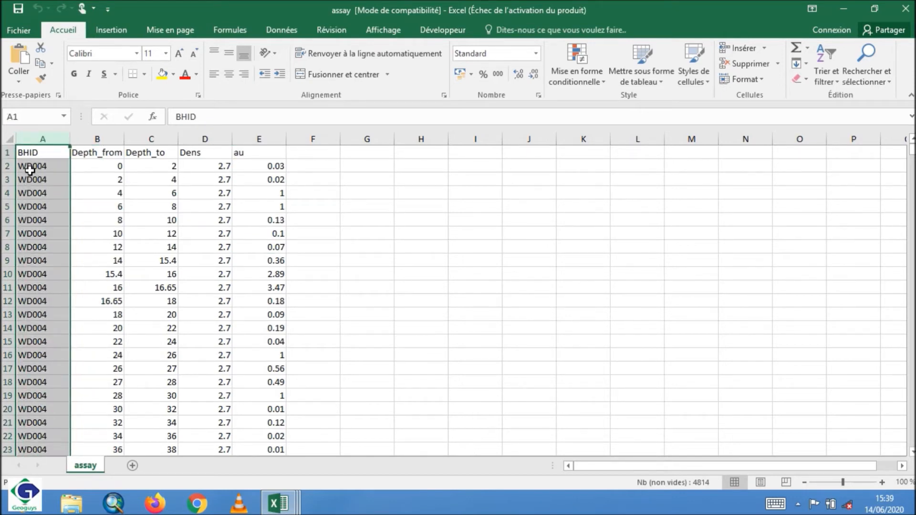
{"action": "left_click", "coordinate": [118, 139]}
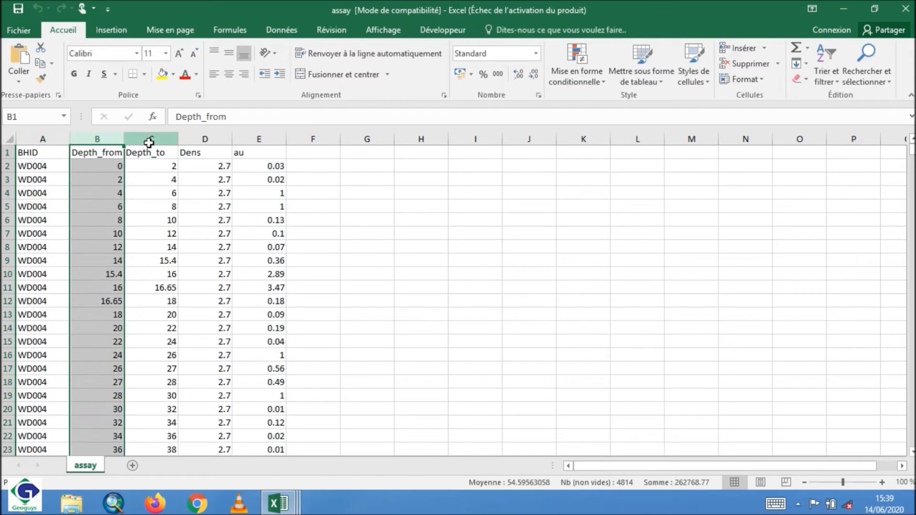
{"action": "left_click", "coordinate": [149, 138]}
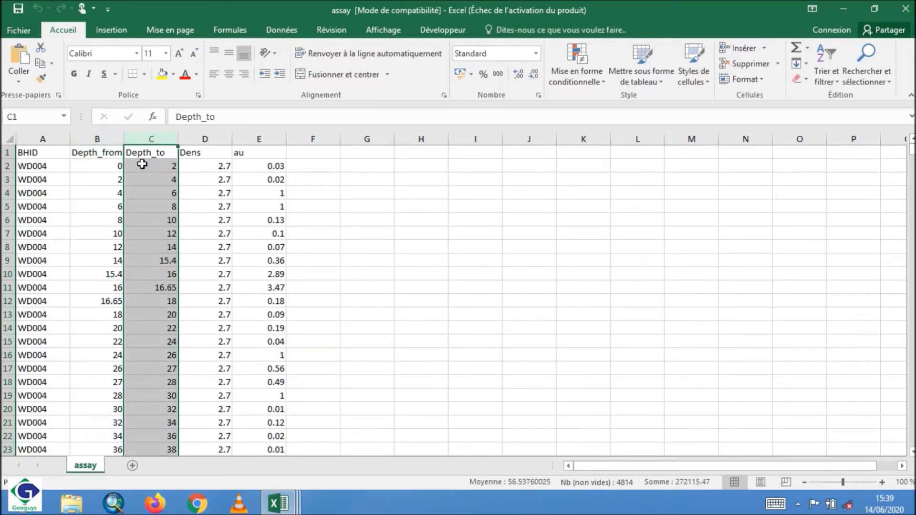
{"action": "left_click", "coordinate": [210, 139]}
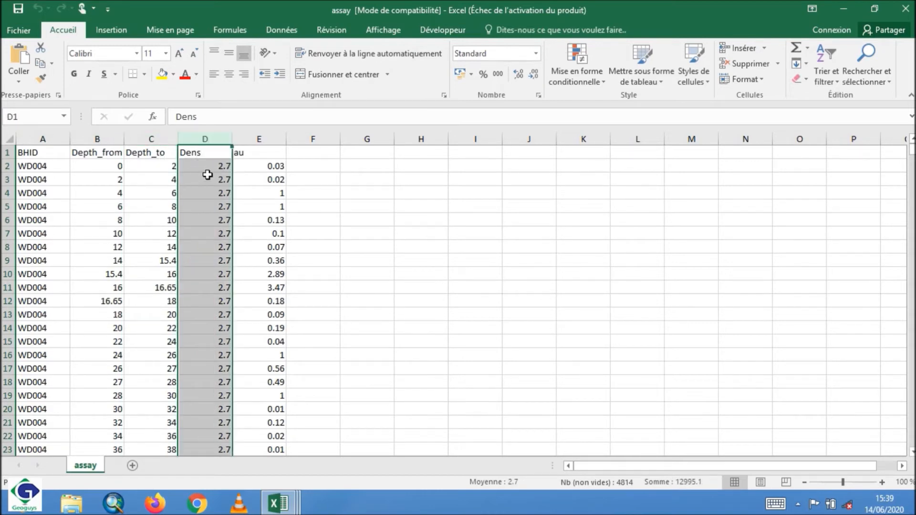
{"action": "left_click", "coordinate": [267, 139]}
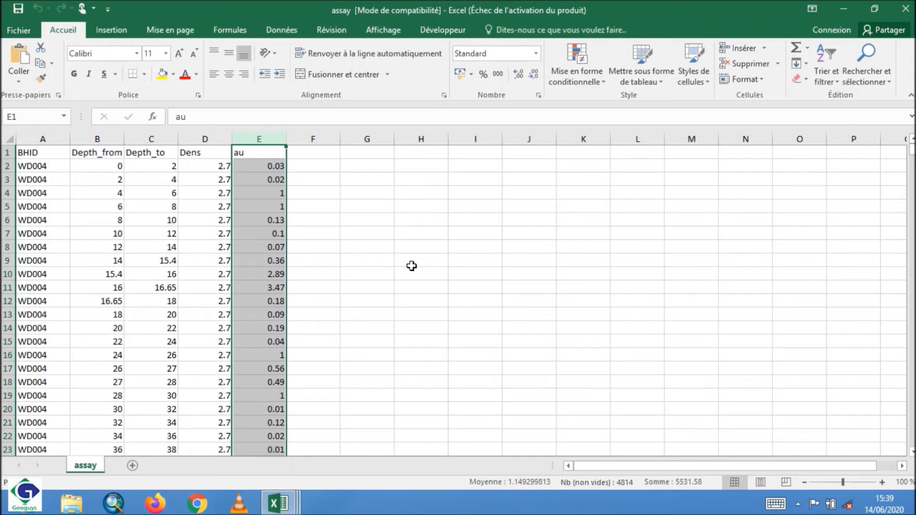
- Check how decimal values are written in the assay table's au column, reading cells E3, E5 and E6
{"action": "left_click", "coordinate": [276, 180]}
{"action": "left_click", "coordinate": [273, 206]}
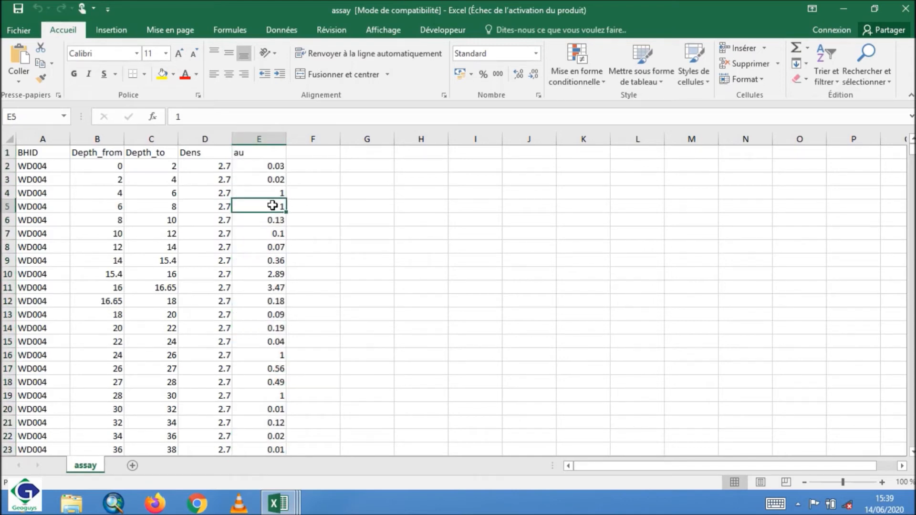
{"action": "left_click", "coordinate": [272, 224]}
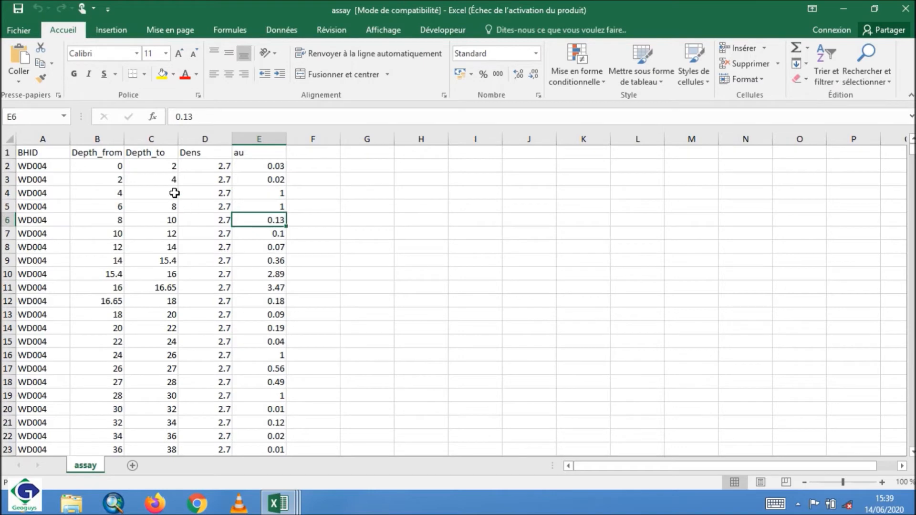
- Change the Depth_to value in cell C9 to 15,4, using a comma as the decimal separator
{"action": "left_click", "coordinate": [172, 264]}
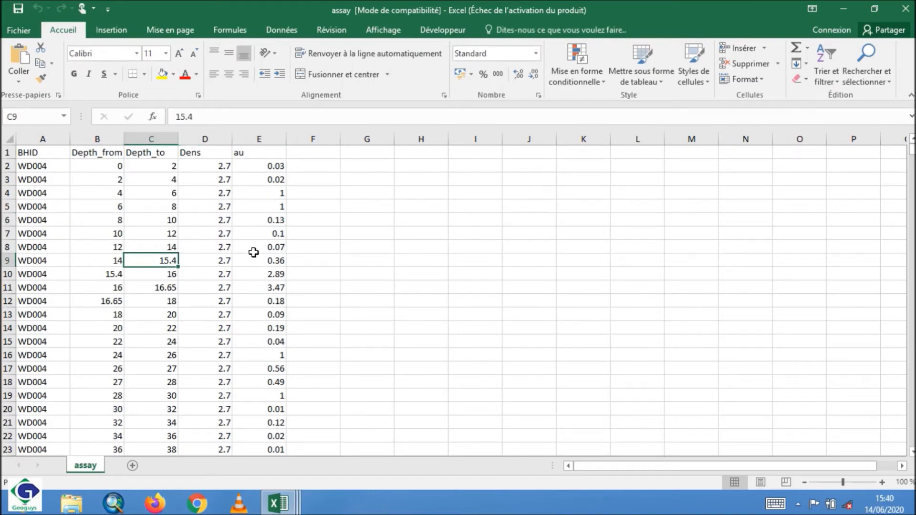
{"action": "left_click", "coordinate": [189, 117]}
{"action": "key", "text": "BackSpace"}
{"action": "type", "text": ","}
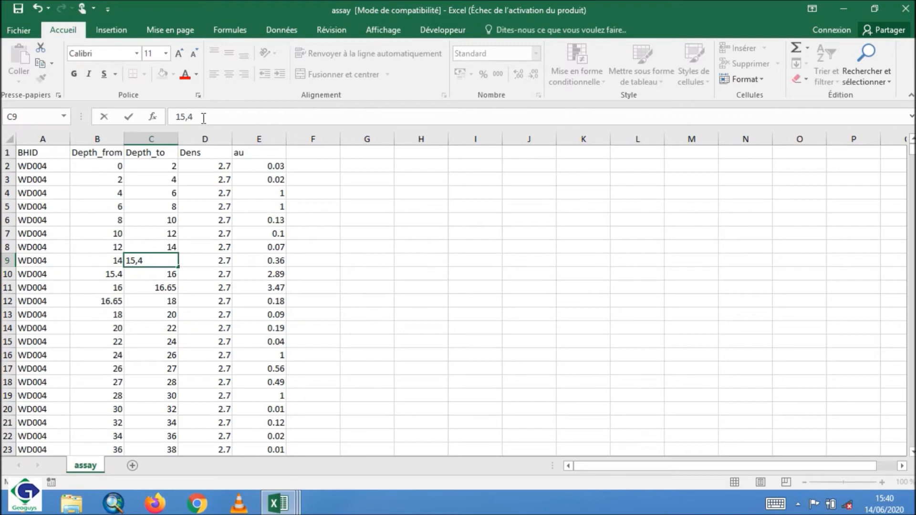
{"action": "key", "text": "Return"}
- Change the Depth_to value in cell C11 to 16,65, with a comma in place of the decimal point
{"action": "left_click", "coordinate": [167, 288]}
{"action": "left_click", "coordinate": [190, 117]}
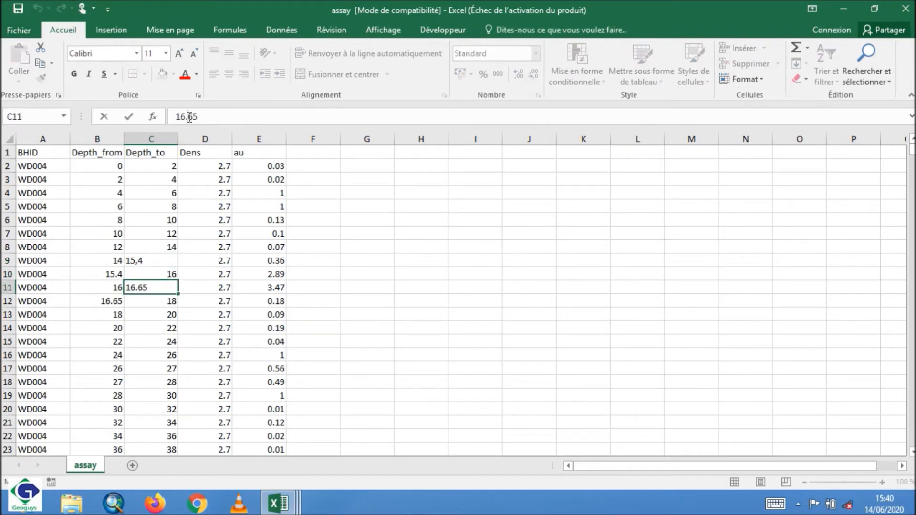
{"action": "key", "text": "BackSpace"}
{"action": "type", "text": "."}
{"action": "key", "text": "BackSpace"}
{"action": "type", "text": ","}
{"action": "key", "text": "Return"}
- Compare the comma-separated Depth_to entries in C9 and C11 with the point-separated density value in D11
{"action": "left_click", "coordinate": [149, 261]}
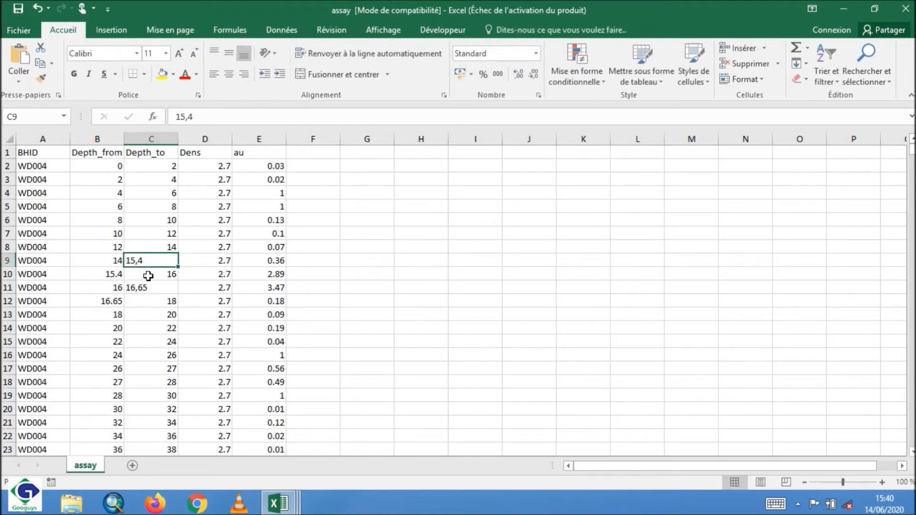
{"action": "left_click", "coordinate": [148, 285]}
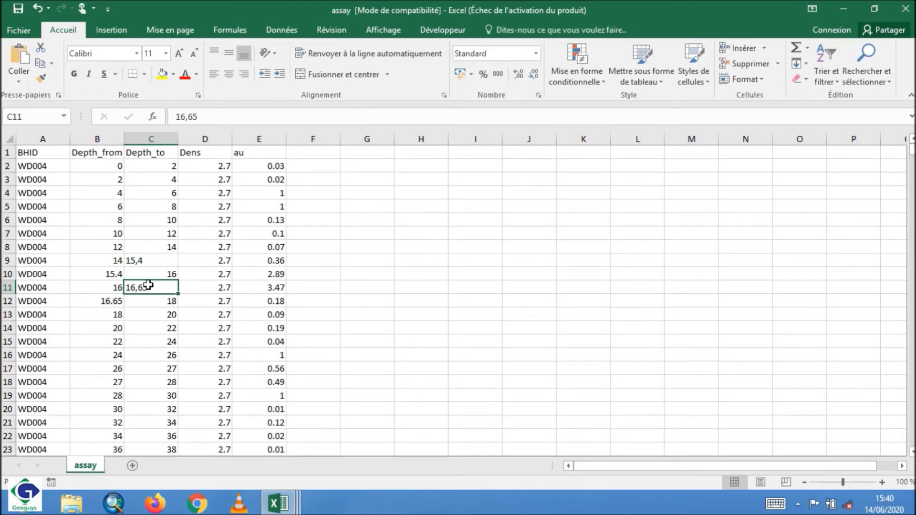
{"action": "left_click", "coordinate": [229, 291]}
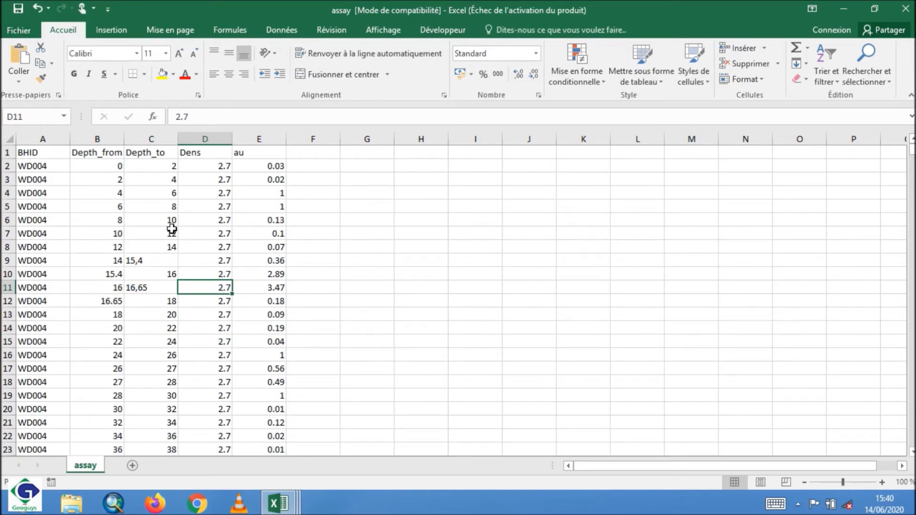
{"action": "left_click", "coordinate": [132, 261]}
{"action": "left_click", "coordinate": [141, 287]}
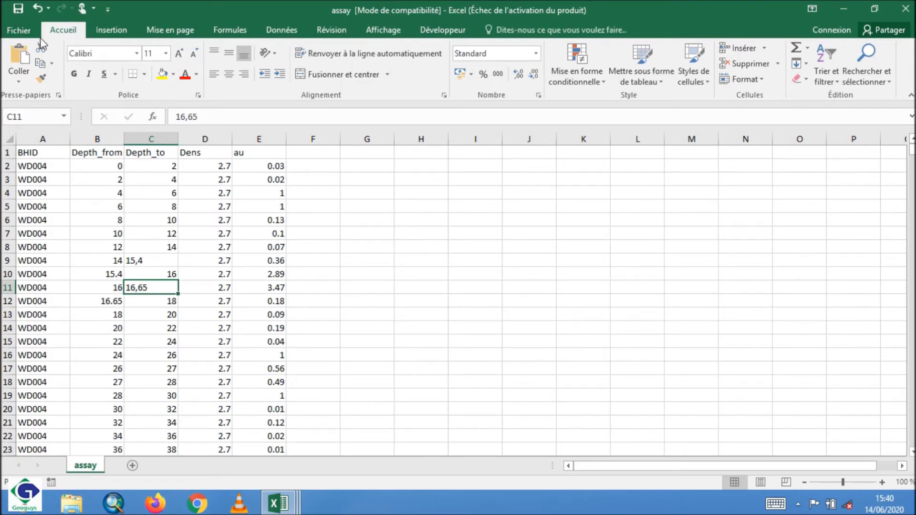
- Set the decimal separator to a comma in Excel's advanced editing options and apply the change
{"action": "left_click", "coordinate": [21, 32]}
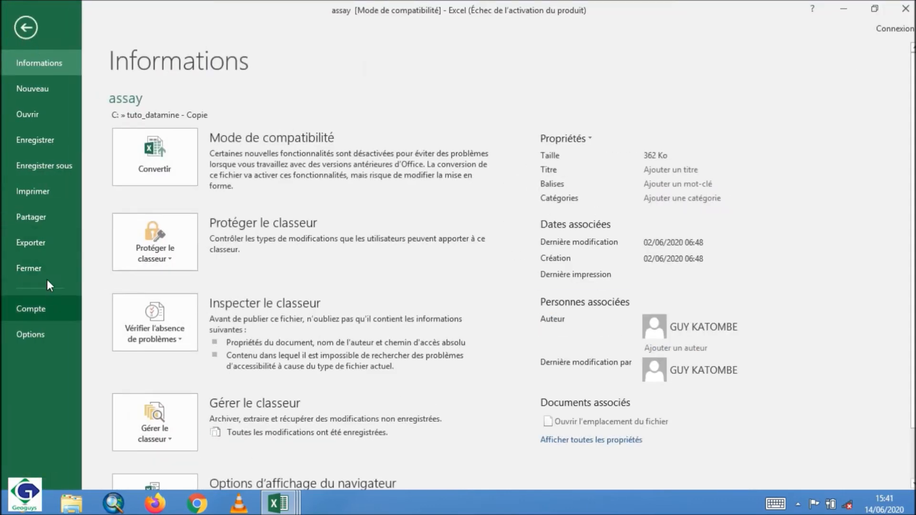
{"action": "left_click", "coordinate": [37, 335]}
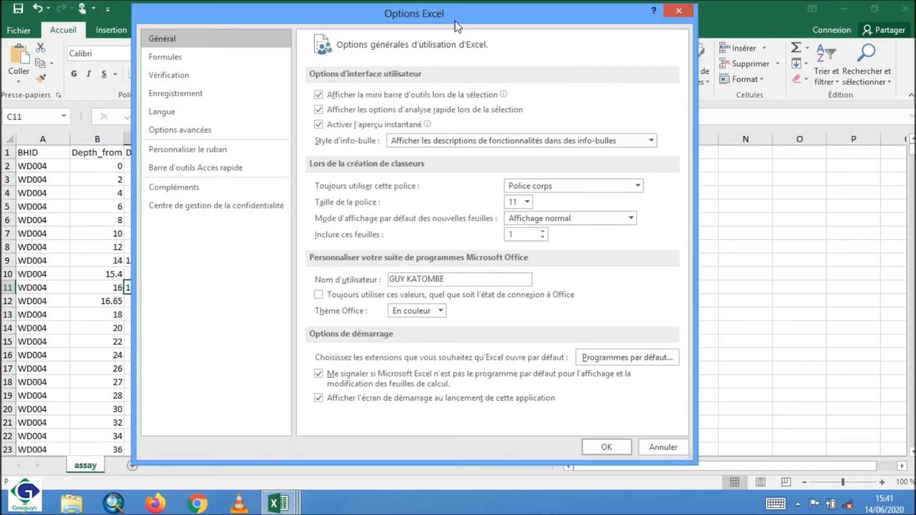
{"action": "left_click", "coordinate": [204, 130]}
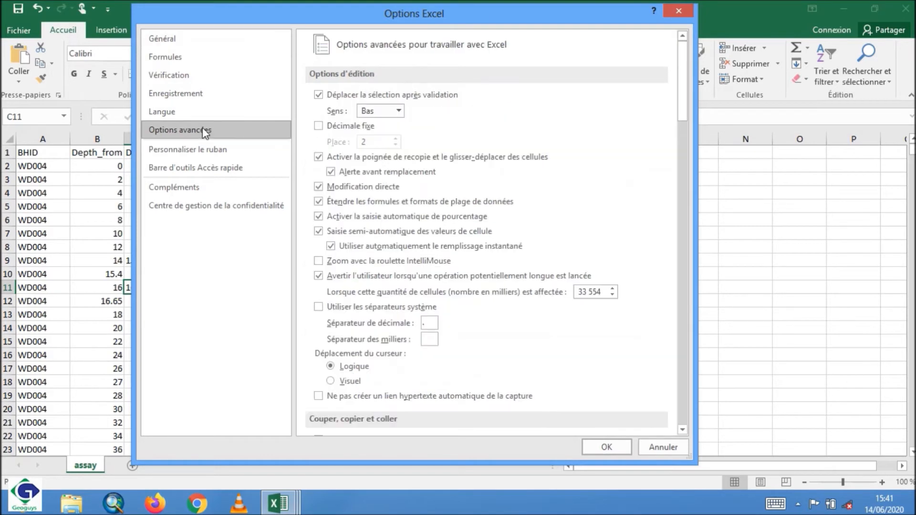
{"action": "left_click", "coordinate": [427, 322]}
{"action": "key", "text": "BackSpace"}
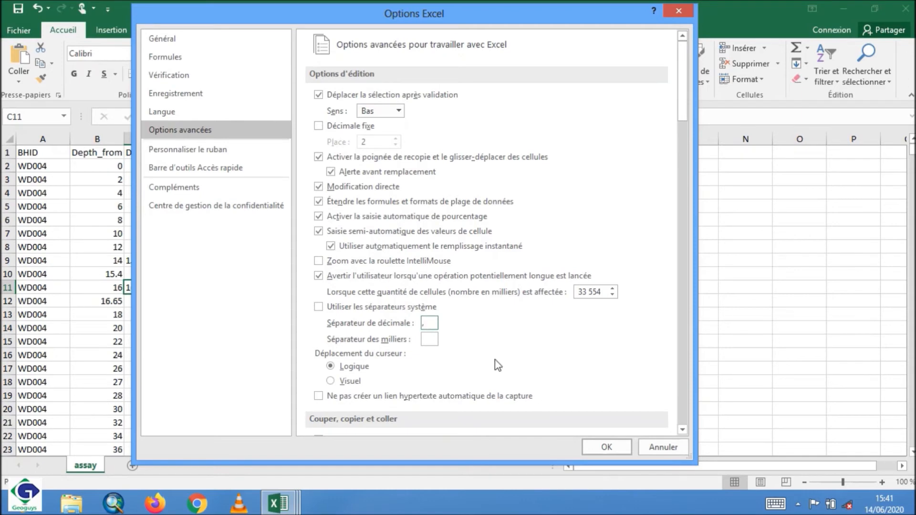
{"action": "left_click", "coordinate": [597, 446]}
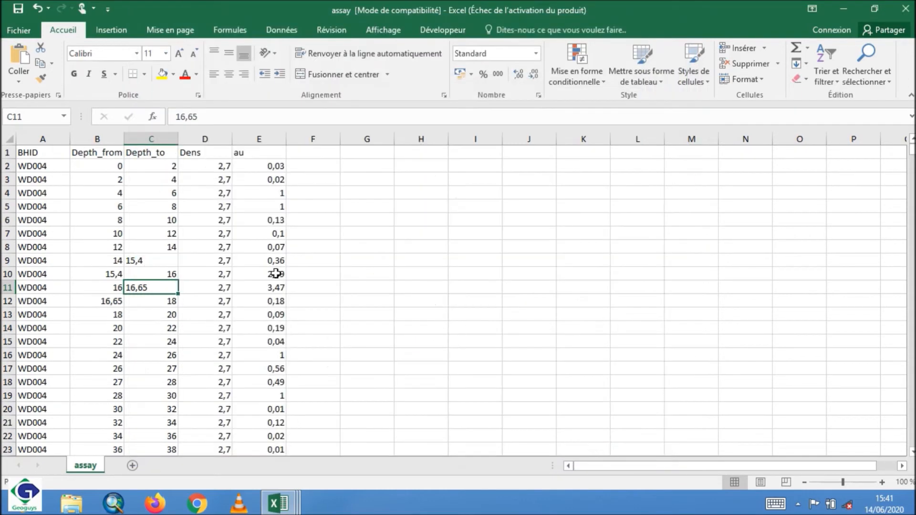
- Enter the test value 0.1 with a decimal point in cell G8 and reselect the cell to inspect it
{"action": "left_click", "coordinate": [357, 253]}
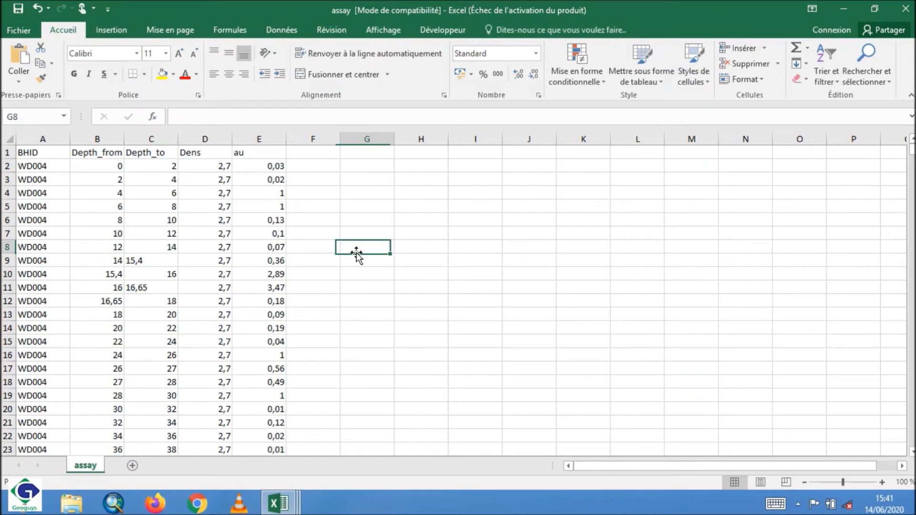
{"action": "type", "text": "0"}
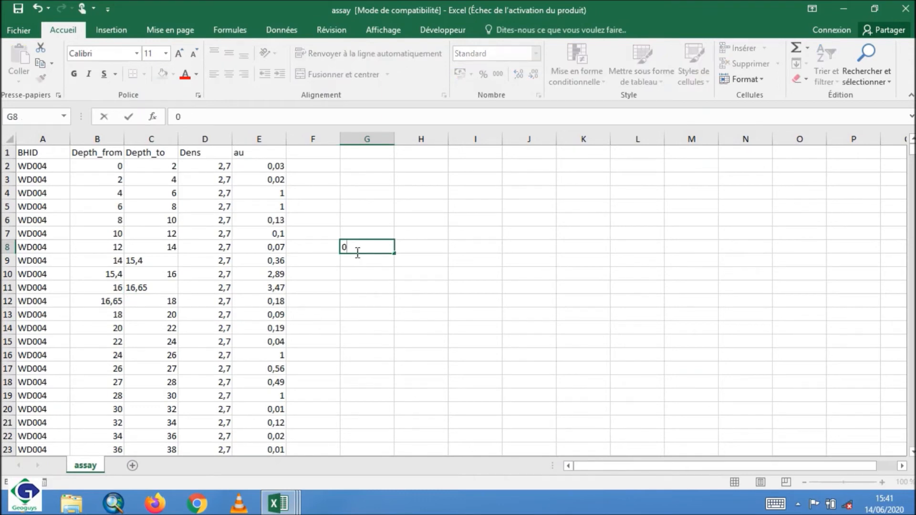
{"action": "type", "text": ".1"}
{"action": "key", "text": "Return"}
{"action": "left_click", "coordinate": [352, 245]}
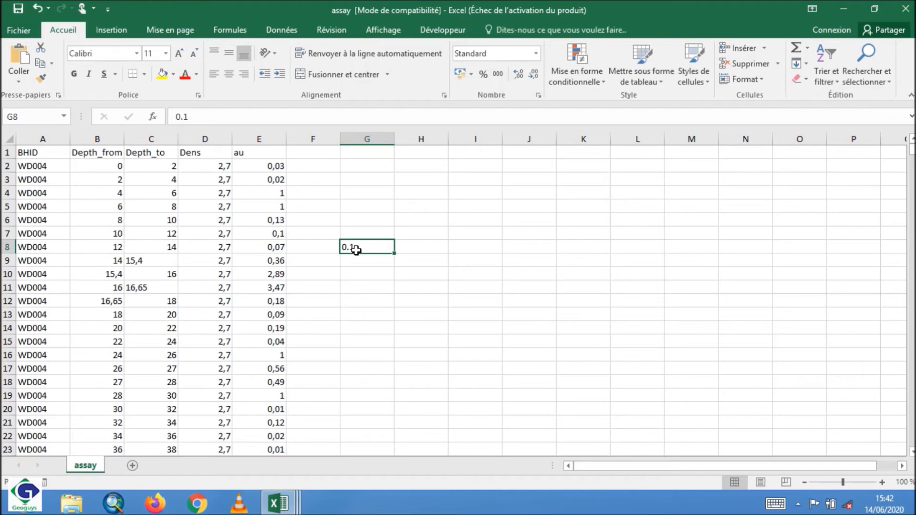
- Recheck the test value in cell G8, then clear it from the cell
{"action": "key", "text": "Return"}
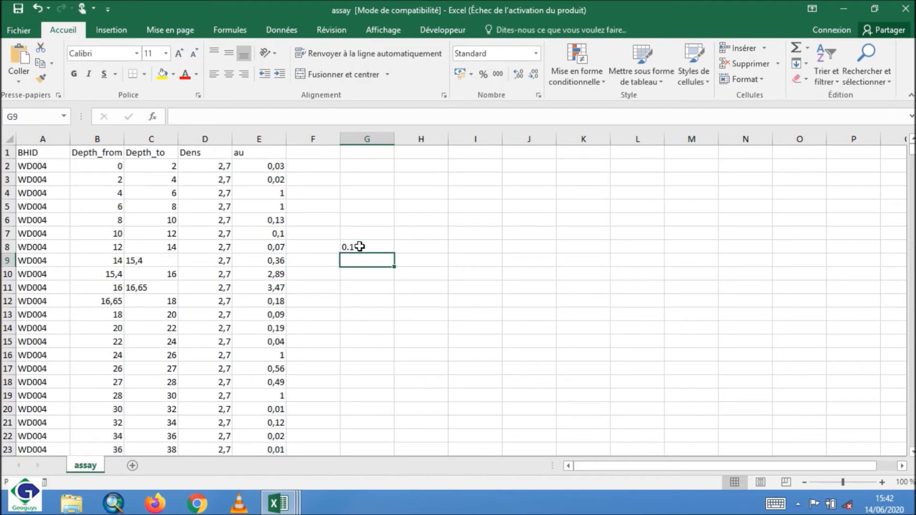
{"action": "left_click", "coordinate": [357, 246]}
{"action": "key", "text": "Return"}
{"action": "left_click", "coordinate": [351, 247]}
{"action": "key", "text": "BackSpace"}
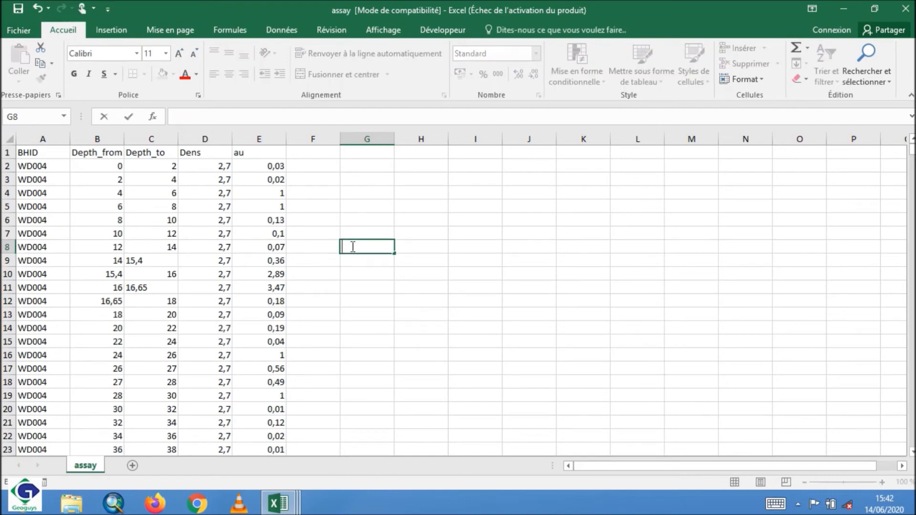
{"action": "key", "text": "Return"}
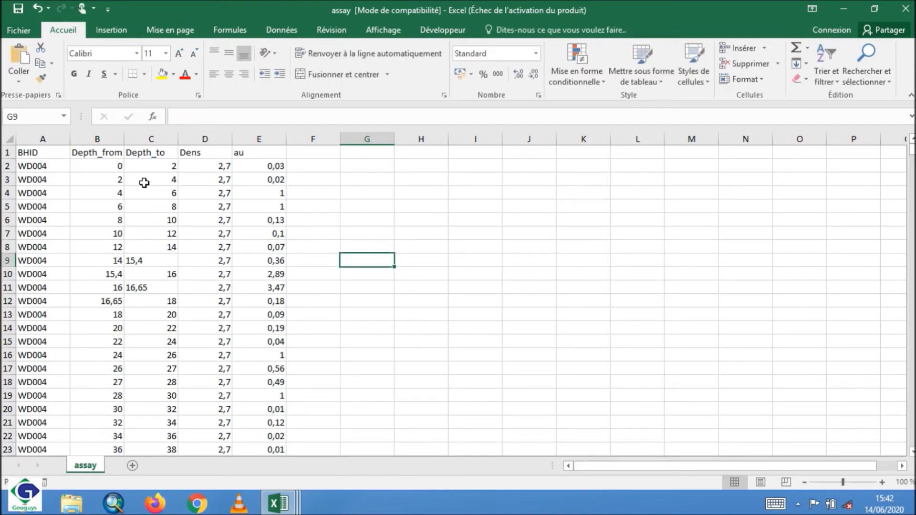
- Set the decimal separator to a point in the advanced editing options and apply the change
{"action": "left_click", "coordinate": [25, 29]}
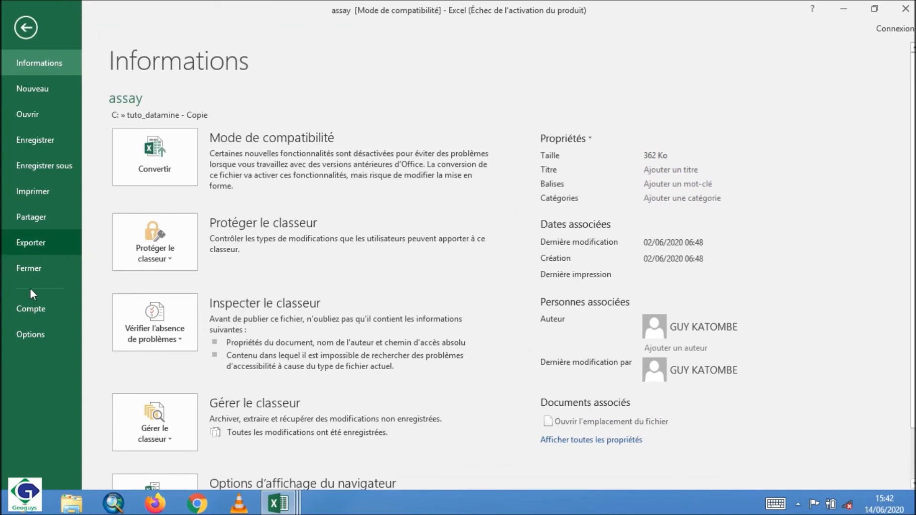
{"action": "left_click", "coordinate": [33, 333]}
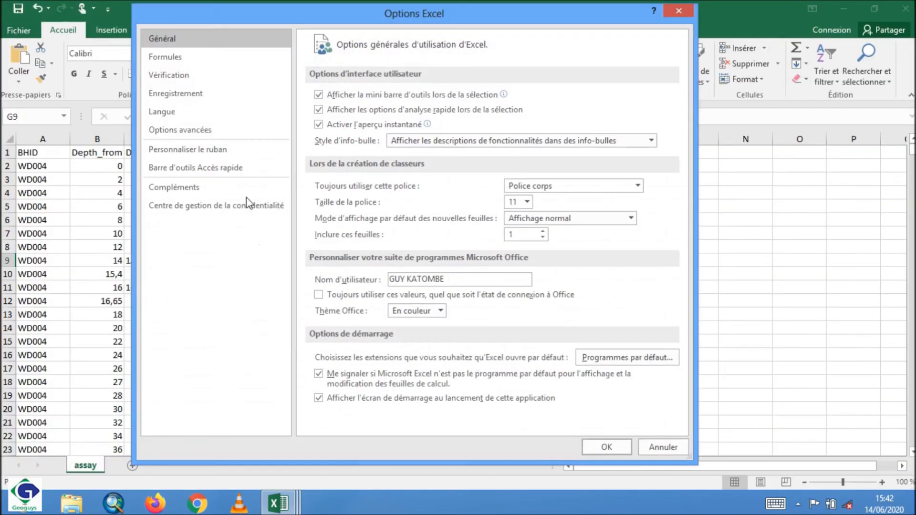
{"action": "left_click", "coordinate": [194, 127]}
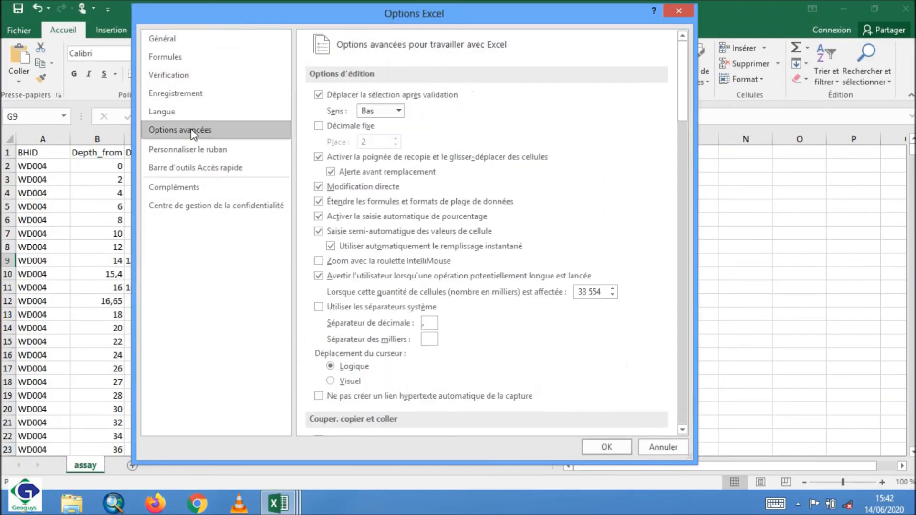
{"action": "left_click", "coordinate": [426, 321]}
{"action": "key", "text": "BackSpace"}
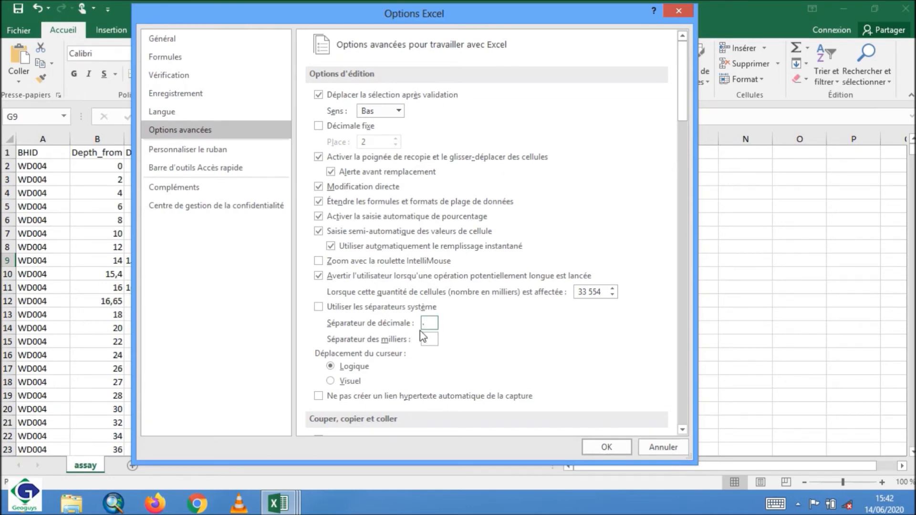
{"action": "left_click", "coordinate": [603, 447]}
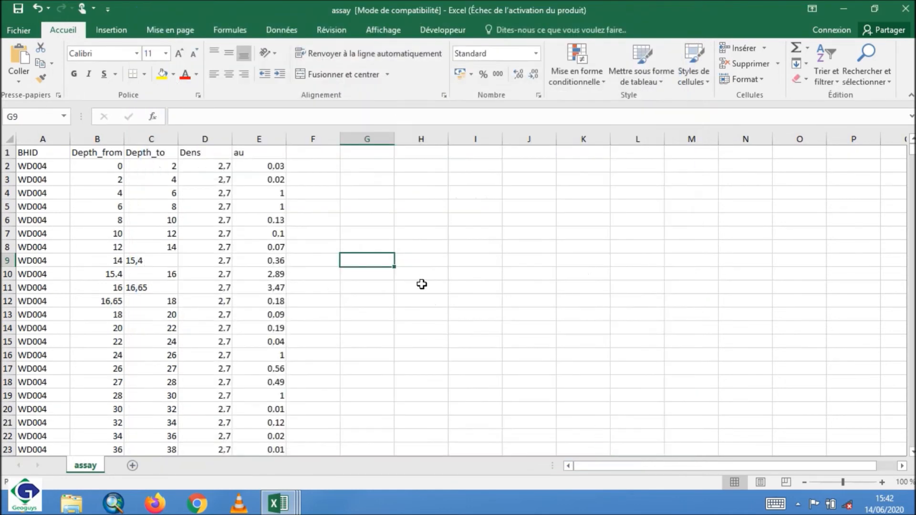
- Enter the test value 0.6 with a decimal point in cell G9 and reselect the cell to inspect it
{"action": "type", "text": "0.6"}
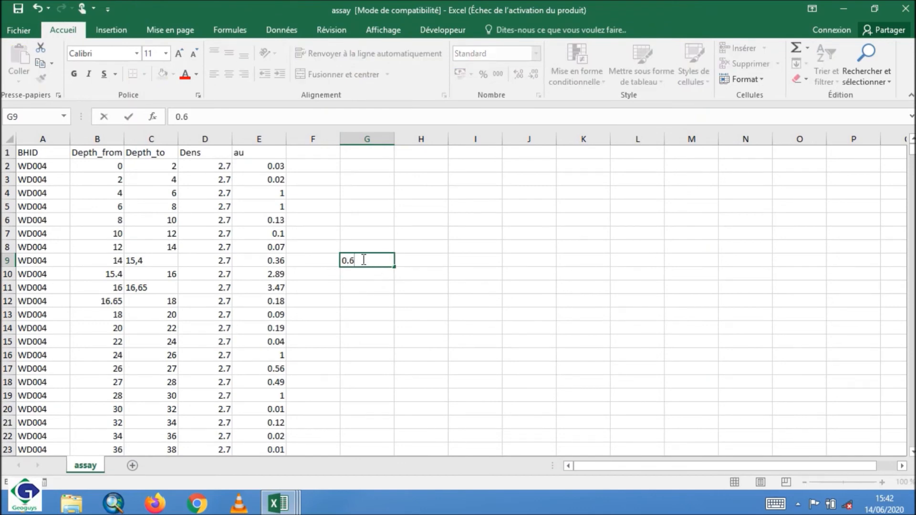
{"action": "key", "text": "Return"}
{"action": "left_click", "coordinate": [384, 262]}
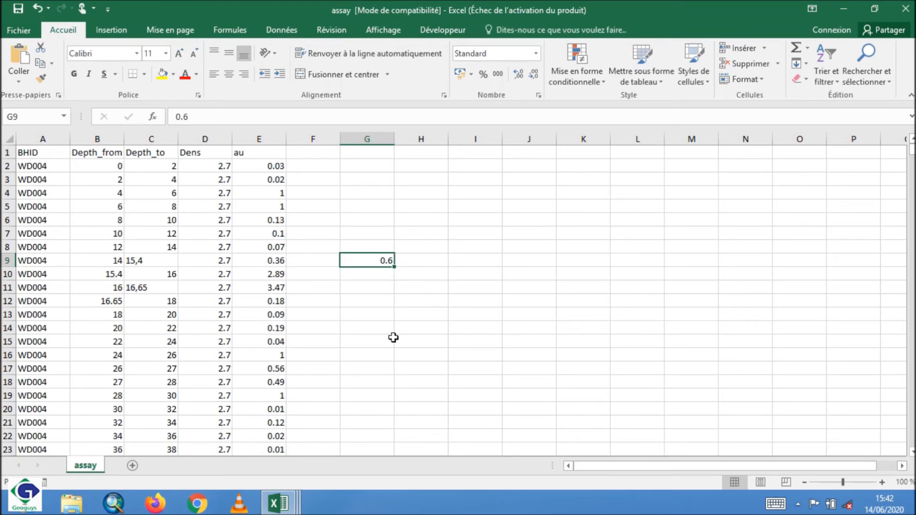
- Delete test column G and check the density values in cells D8, D12 and D17
{"action": "left_click", "coordinate": [378, 138]}
{"action": "right_click", "coordinate": [378, 139]}
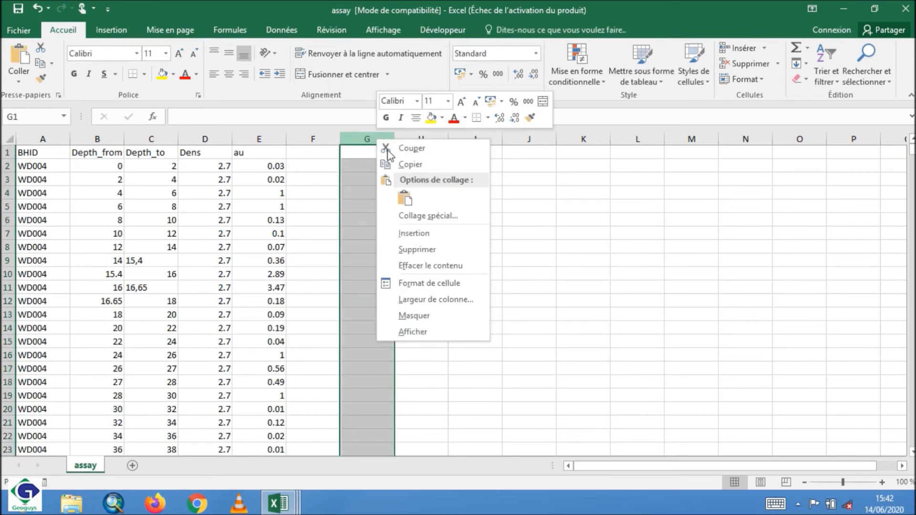
{"action": "left_click", "coordinate": [428, 250]}
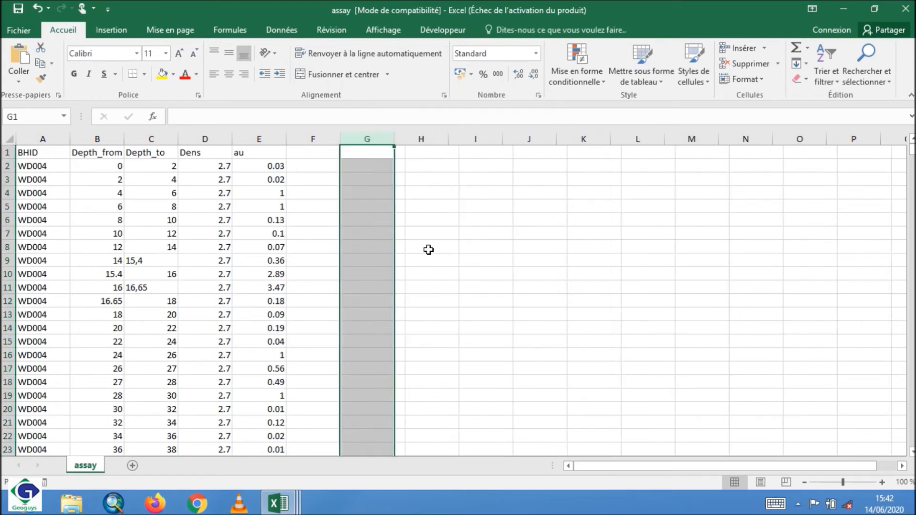
{"action": "left_click", "coordinate": [373, 249]}
{"action": "left_click", "coordinate": [288, 259]}
{"action": "left_click", "coordinate": [219, 249]}
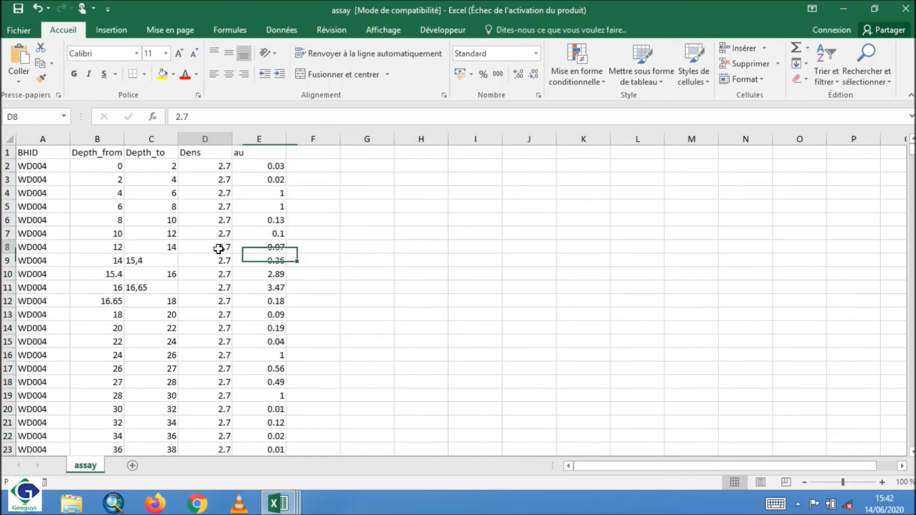
{"action": "left_click", "coordinate": [221, 298]}
{"action": "left_click", "coordinate": [229, 366]}
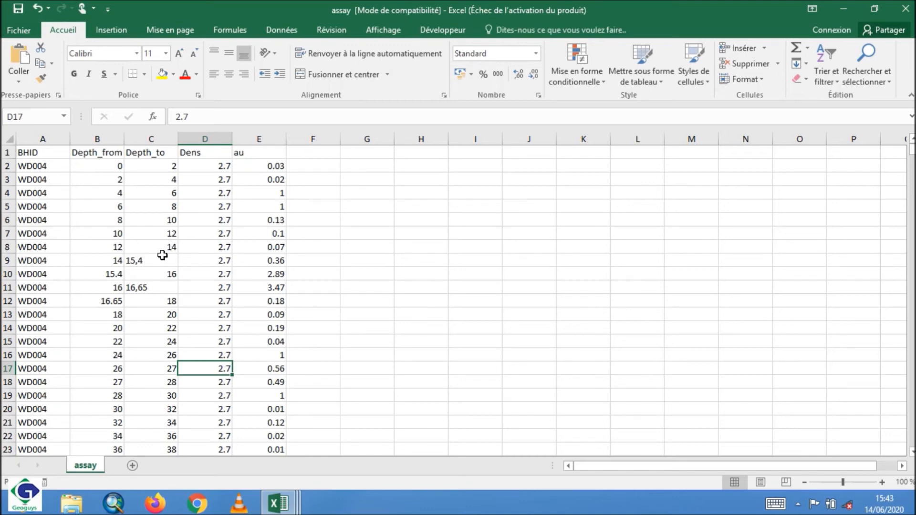
- Correct the Depth_to value in cell C9 to 15.4, using a point as the decimal mark
{"action": "left_click", "coordinate": [148, 260]}
{"action": "left_click", "coordinate": [189, 116]}
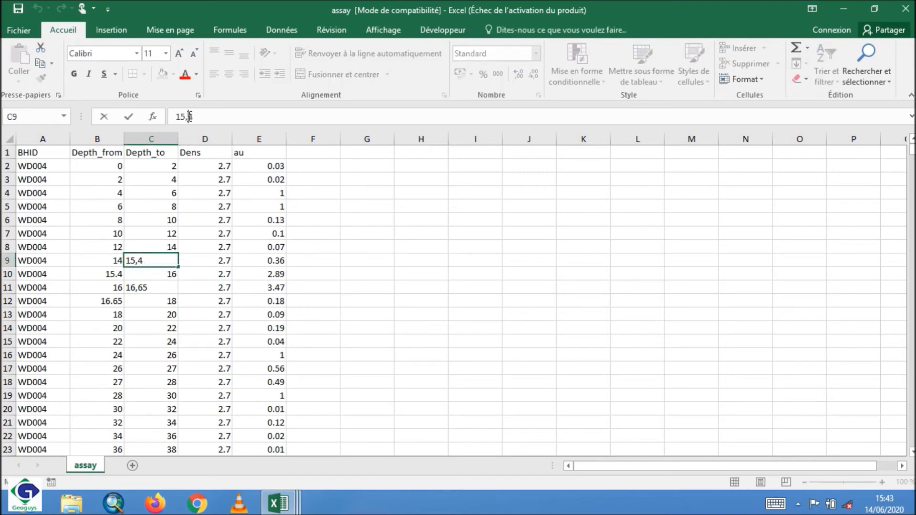
{"action": "key", "text": "BackSpace"}
{"action": "type", "text": "."}
{"action": "key", "text": "Return"}
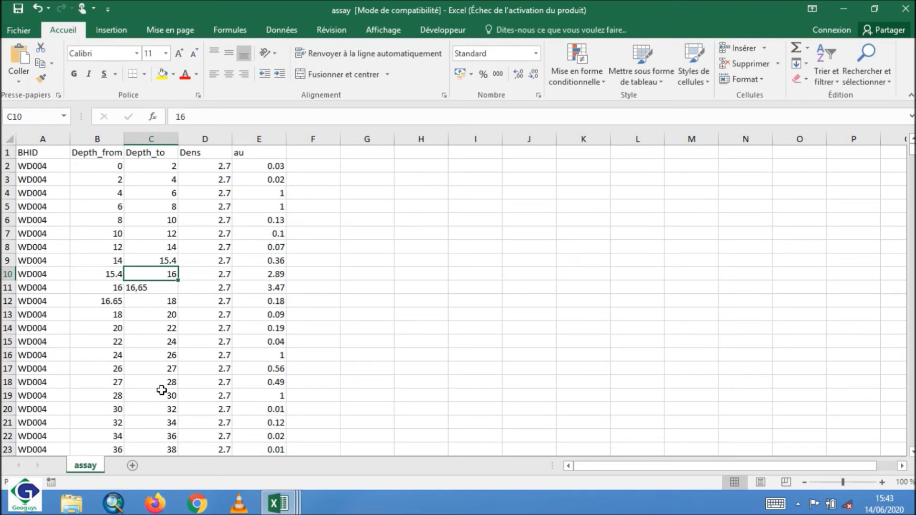
- Replace every comma with a point across the whole assay sheet using Find and Replace
{"action": "left_click_drag", "start_coordinate": [912, 152], "coordinate": [911, 463]}
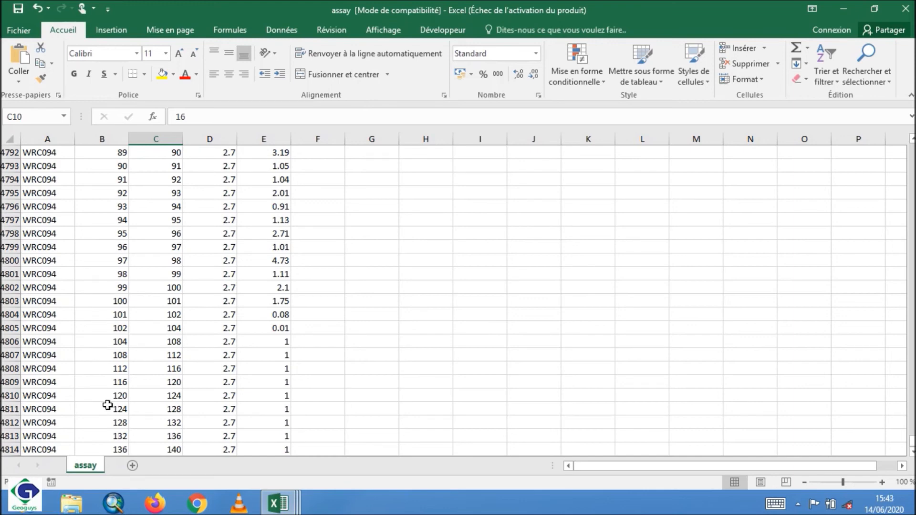
{"action": "left_click_drag", "start_coordinate": [911, 444], "coordinate": [911, 141]}
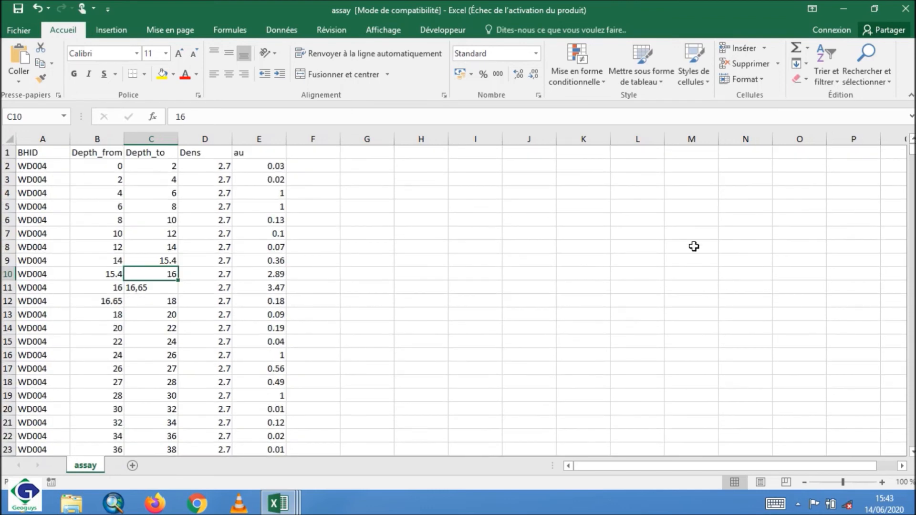
{"action": "left_click", "coordinate": [694, 246]}
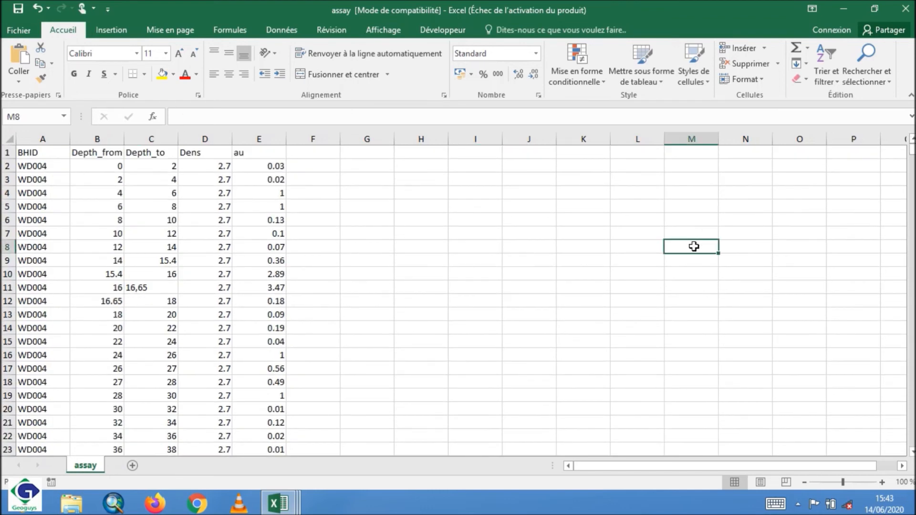
{"action": "left_click", "coordinate": [12, 137]}
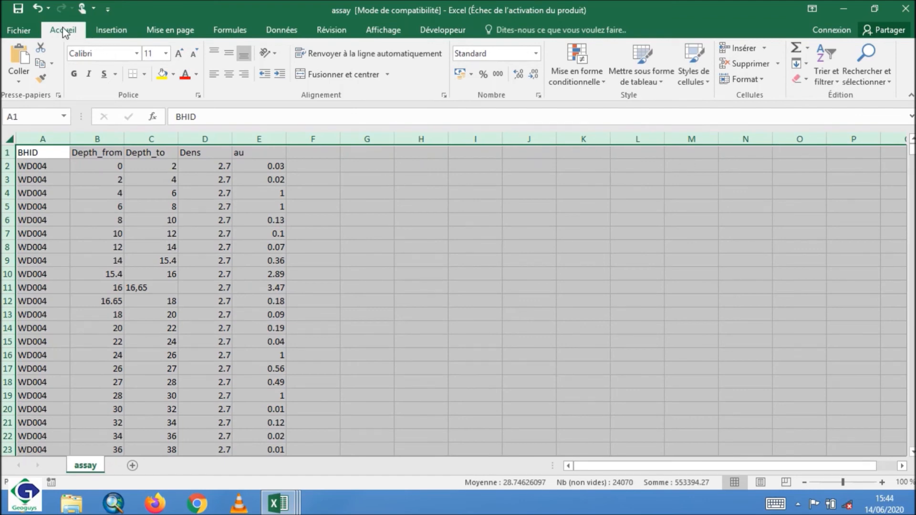
{"action": "left_click", "coordinate": [879, 75]}
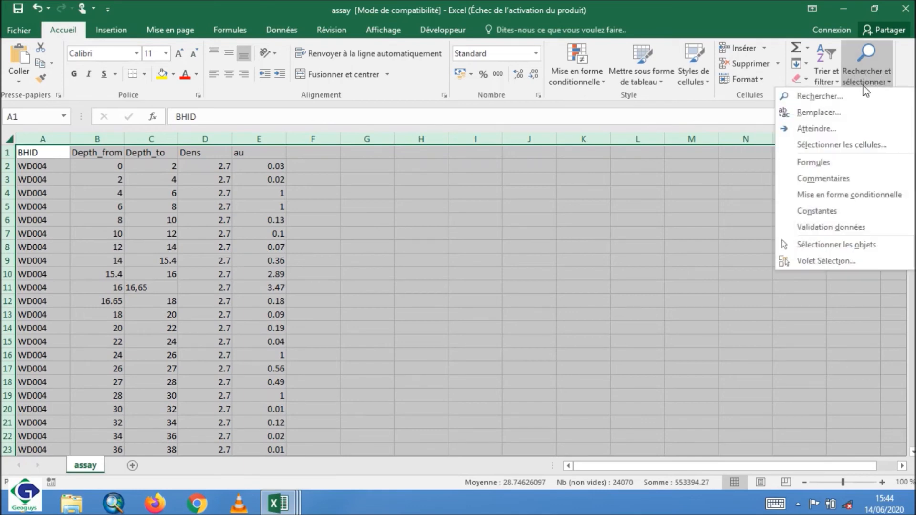
{"action": "left_click", "coordinate": [833, 114]}
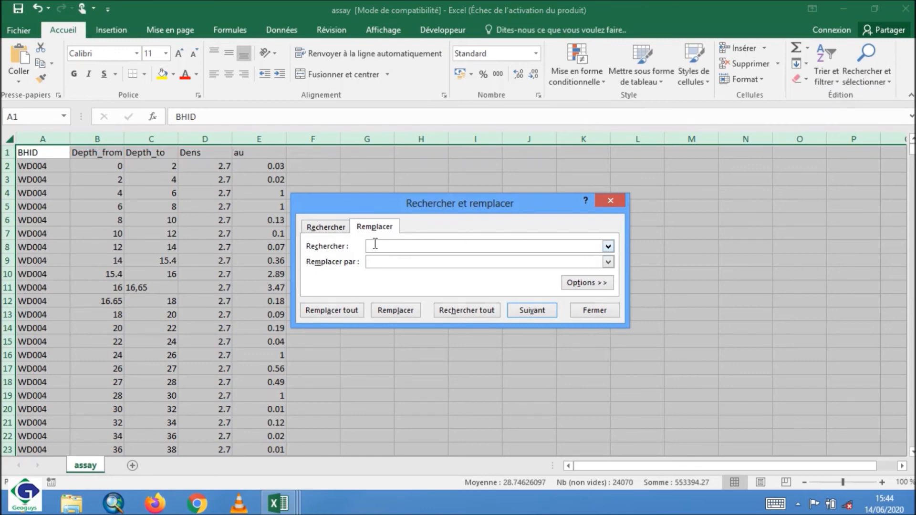
{"action": "type", "text": ";"}
{"action": "type", "text": ","}
{"action": "left_click", "coordinate": [375, 261]}
{"action": "type", "text": "."}
{"action": "left_click", "coordinate": [343, 312]}
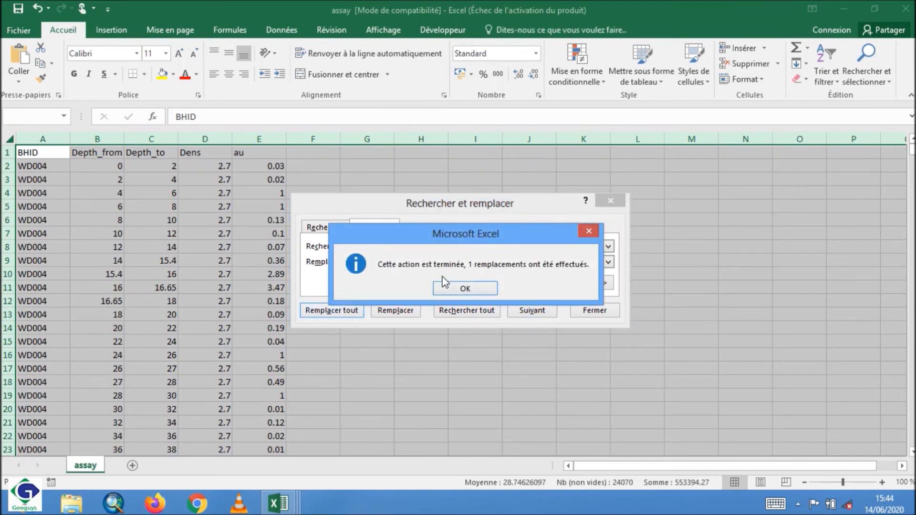
{"action": "left_click", "coordinate": [463, 288]}
{"action": "left_click", "coordinate": [614, 191]}
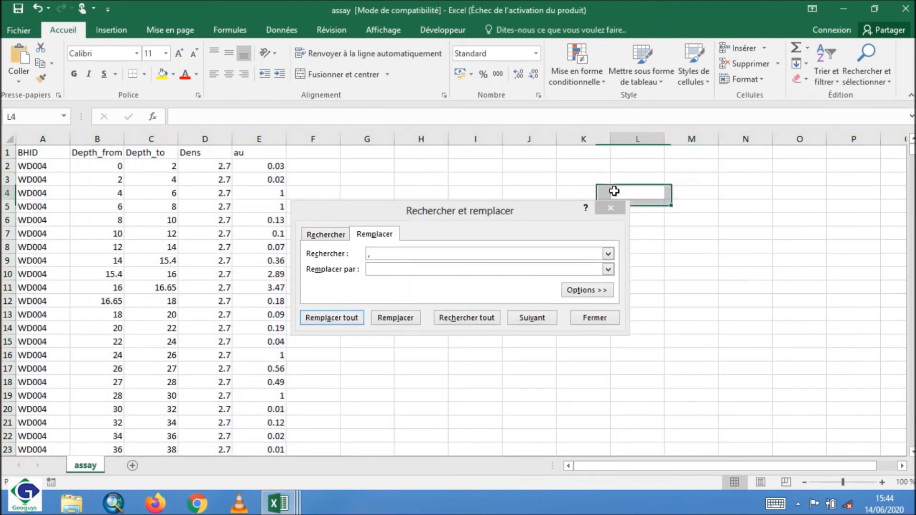
{"action": "left_click", "coordinate": [610, 207]}
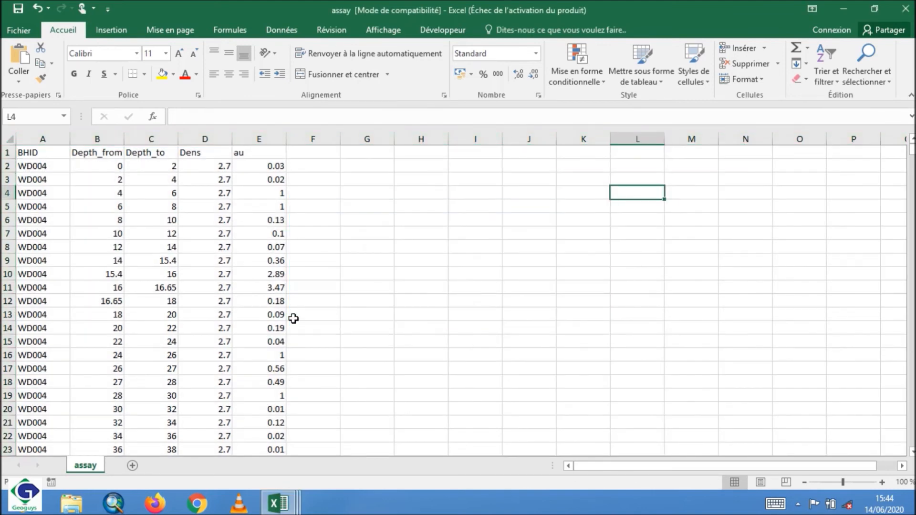
- Review the au, Dens, Depth_to and BHID columns of the corrected assay sheet one by one
{"action": "left_click", "coordinate": [277, 141]}
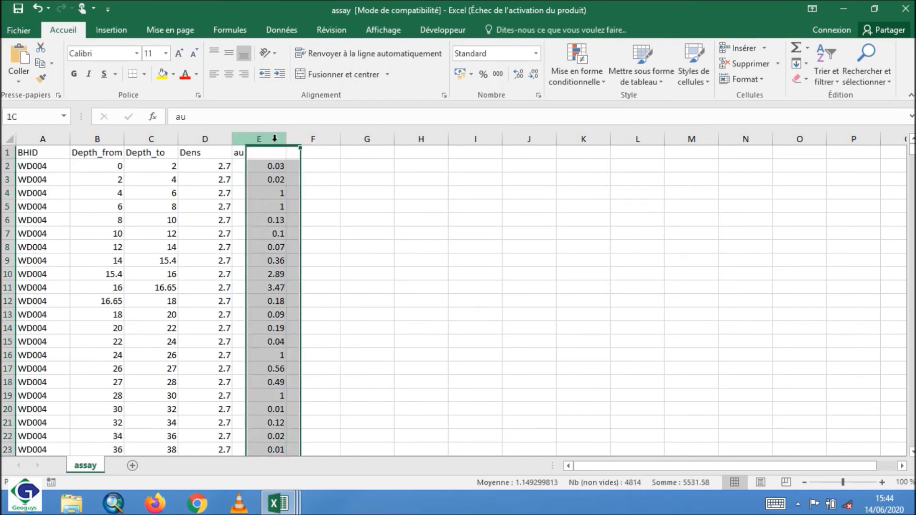
{"action": "left_click", "coordinate": [43, 139]}
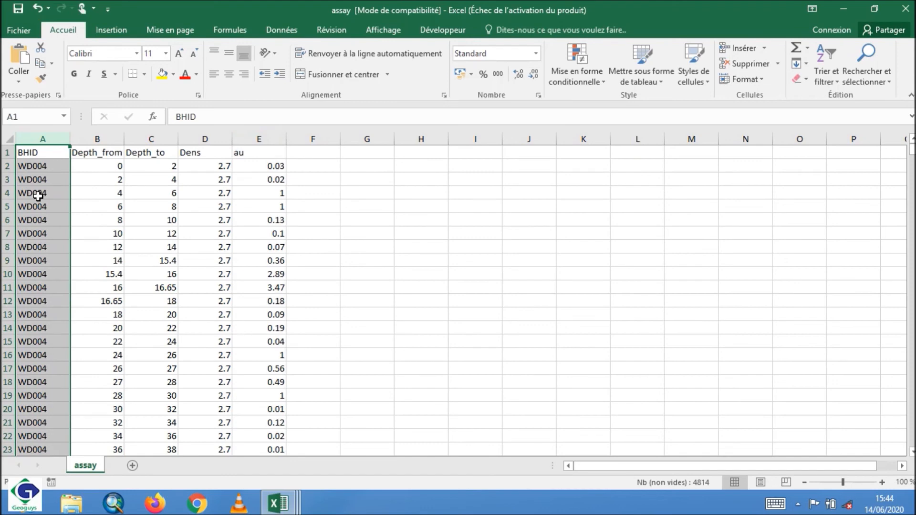
{"action": "left_click", "coordinate": [264, 140]}
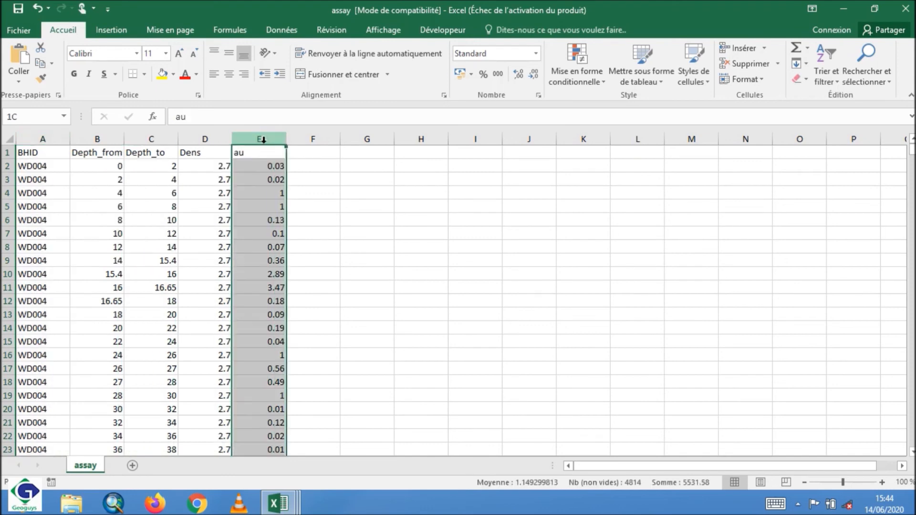
{"action": "left_click", "coordinate": [209, 139]}
{"action": "left_click", "coordinate": [160, 139]}
{"action": "left_click", "coordinate": [43, 140]}
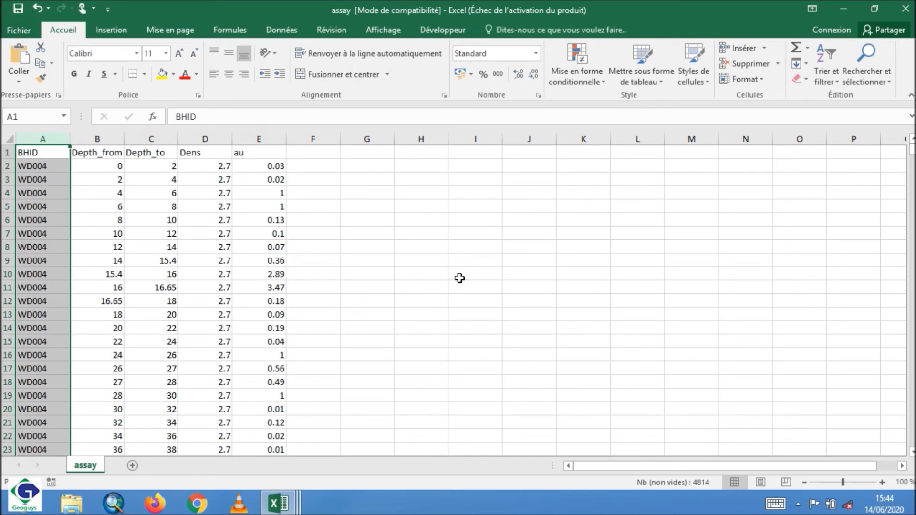
{"action": "left_click", "coordinate": [498, 296]}
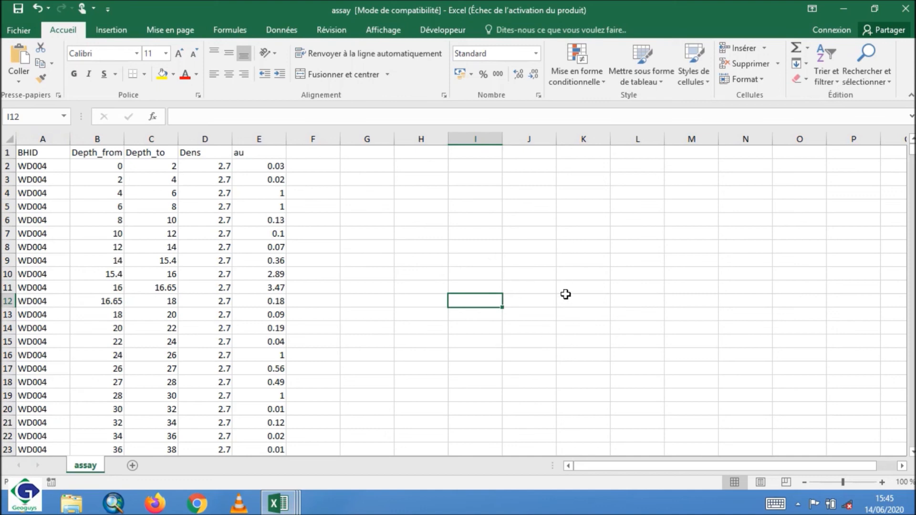
- Save the assay sheet on the desktop (Bureau) as assay in the CSV (séparateur : point-virgule) format
{"action": "left_click", "coordinate": [23, 28]}
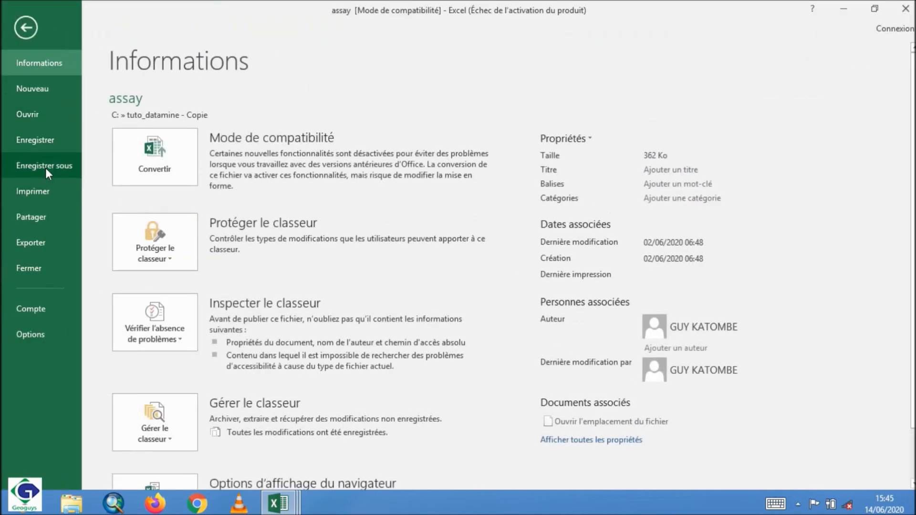
{"action": "left_click", "coordinate": [45, 168]}
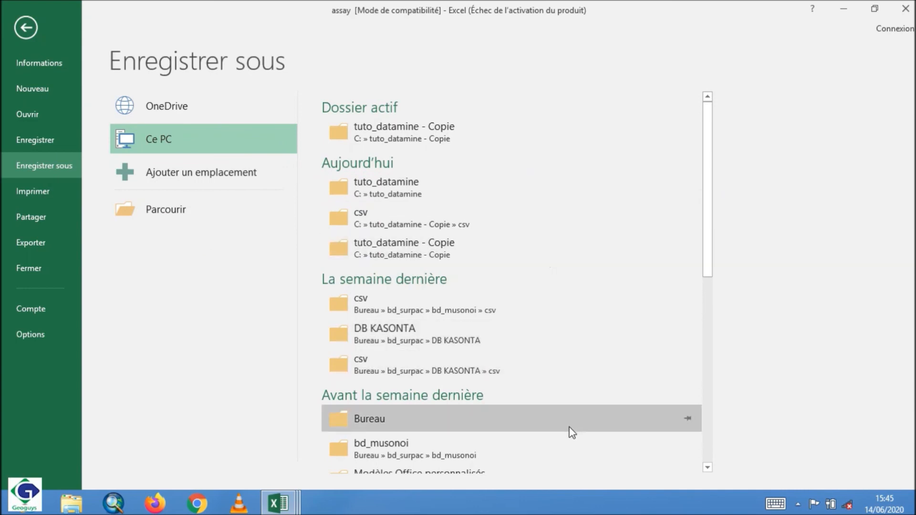
{"action": "left_click", "coordinate": [372, 423]}
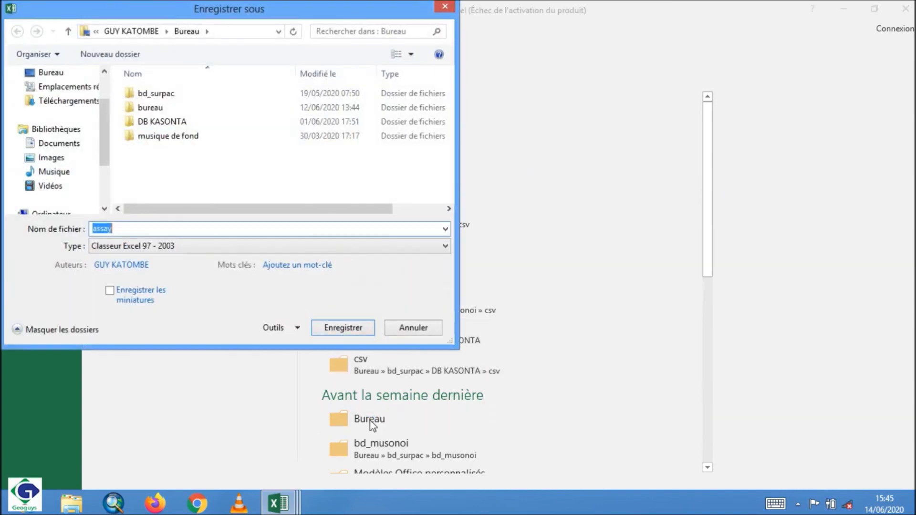
{"action": "left_click", "coordinate": [51, 75]}
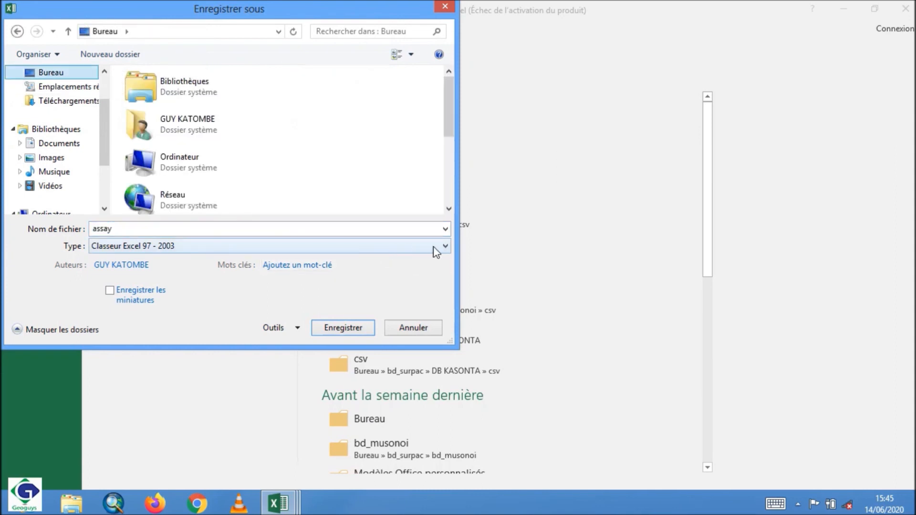
{"action": "left_click", "coordinate": [446, 249]}
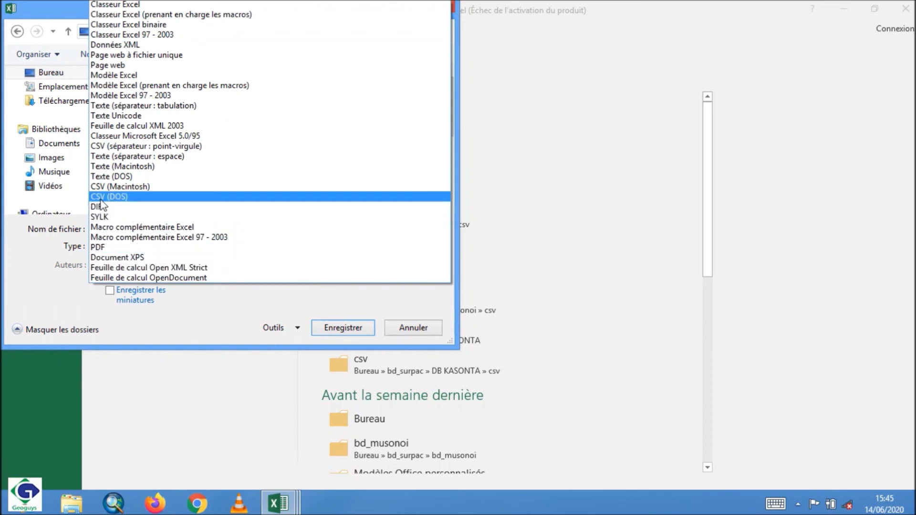
{"action": "left_click", "coordinate": [111, 148]}
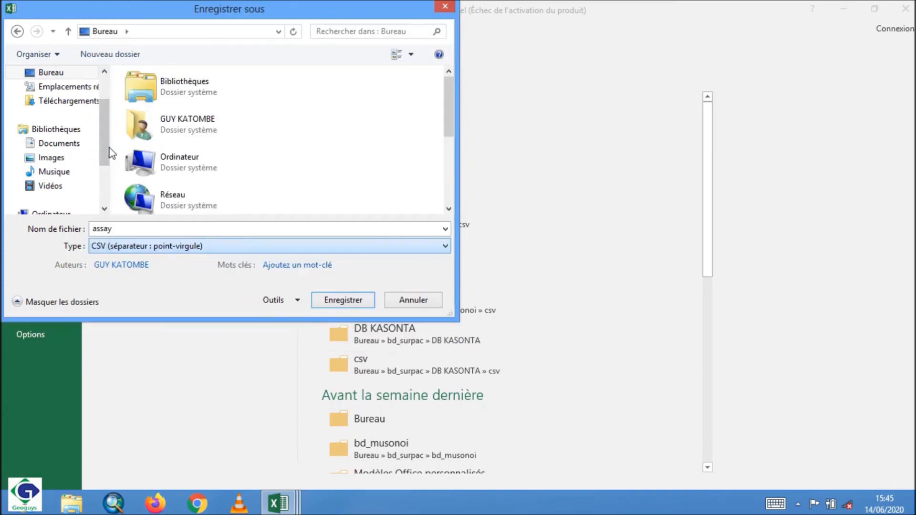
{"action": "left_click", "coordinate": [340, 306]}
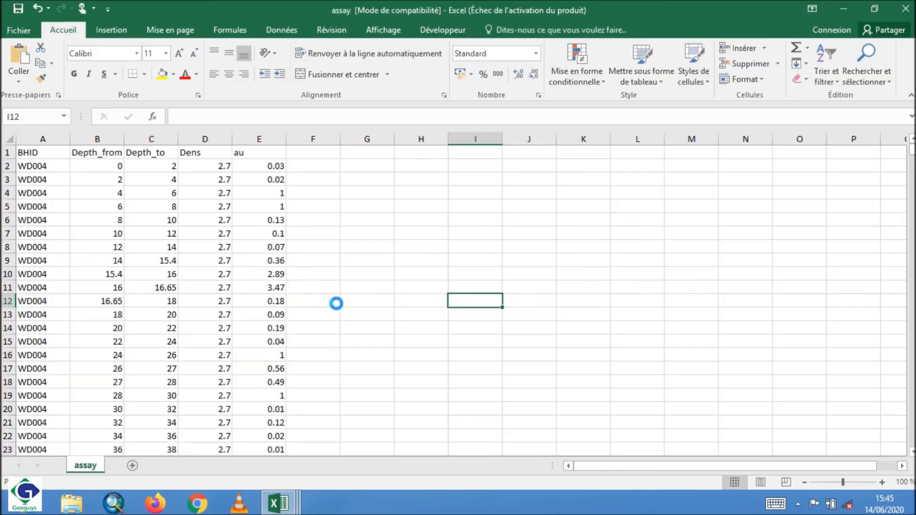
{"action": "left_click", "coordinate": [396, 290]}
- Minimize all the open workbooks to get to the desktop
{"action": "left_click", "coordinate": [844, 8]}
{"action": "left_click", "coordinate": [843, 8]}
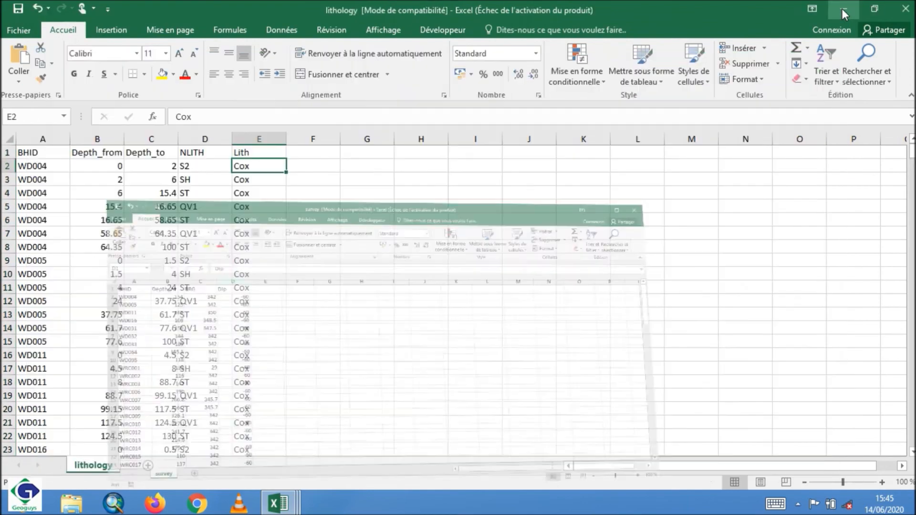
{"action": "left_click", "coordinate": [842, 9]}
{"action": "left_click", "coordinate": [843, 9]}
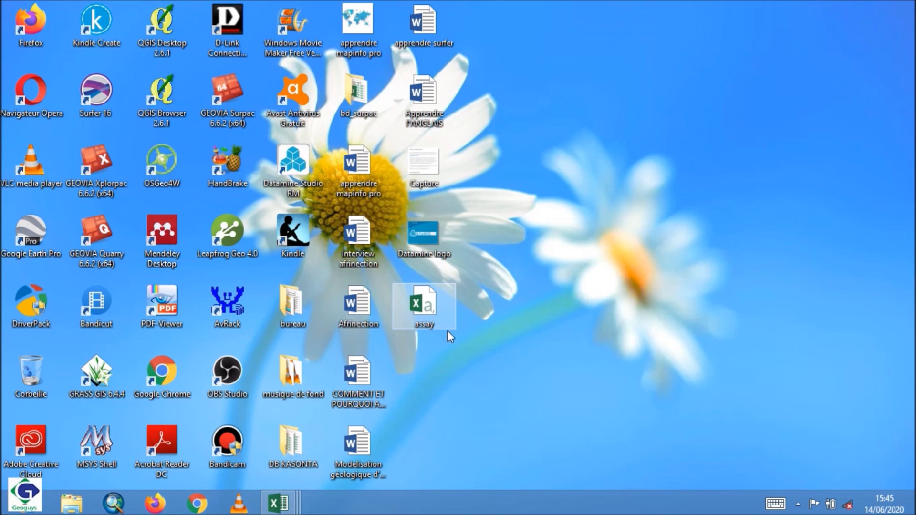
- Check the file type of the saved assay file in its properties, then close them
{"action": "left_click", "coordinate": [415, 303]}
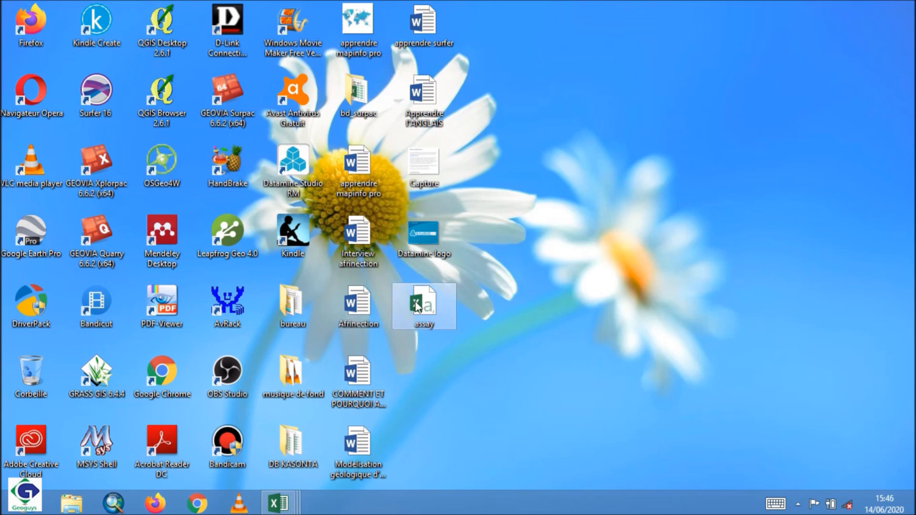
{"action": "right_click", "coordinate": [416, 304]}
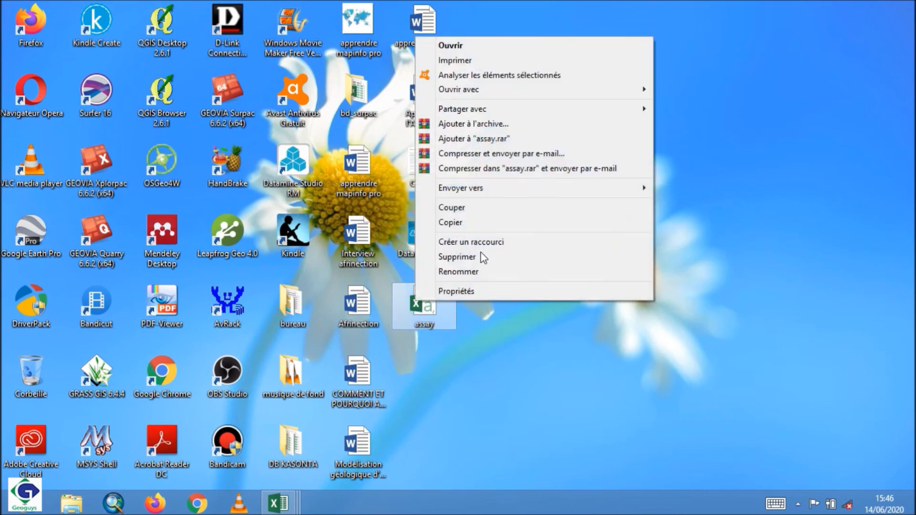
{"action": "left_click", "coordinate": [462, 292]}
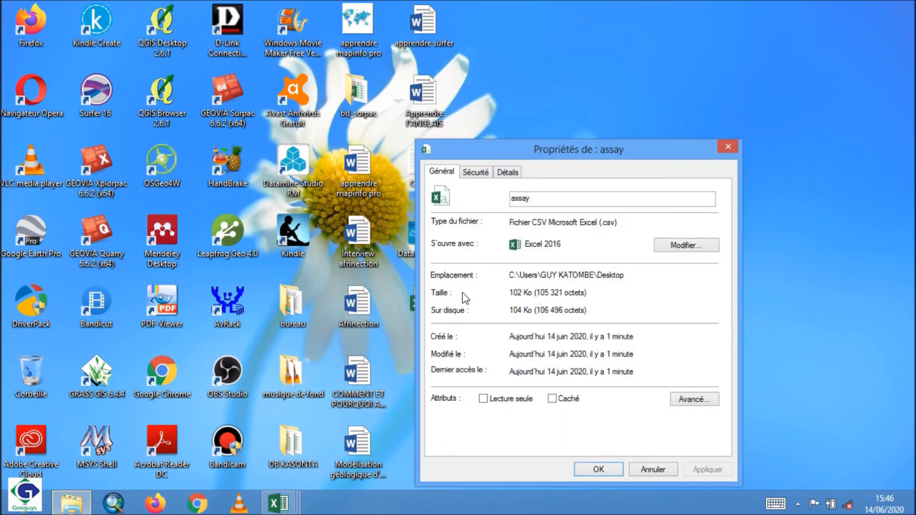
{"action": "left_click_drag", "start_coordinate": [617, 222], "coordinate": [601, 222]}
{"action": "left_click", "coordinate": [728, 149]}
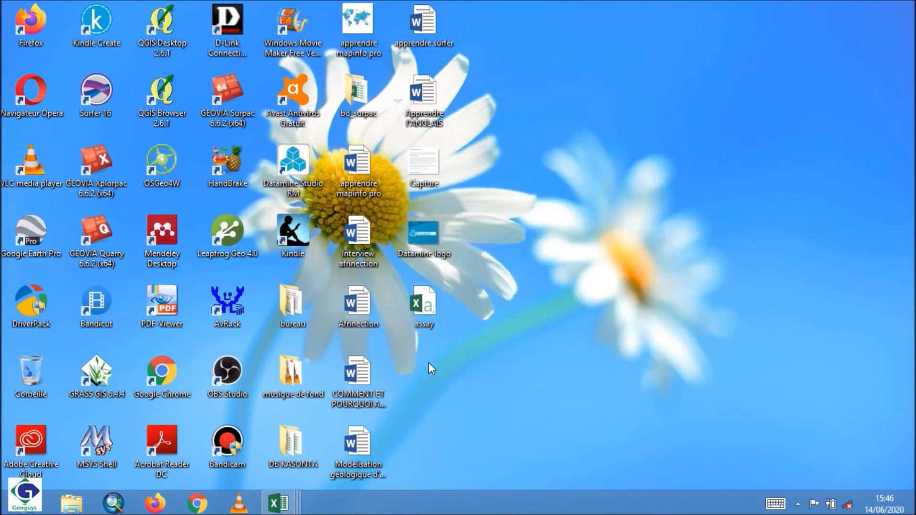
- Preview the open lithology workbook among the minimized Excel windows
{"action": "mouse_move", "coordinate": [293, 496]}
{"action": "mouse_move", "coordinate": [348, 442]}
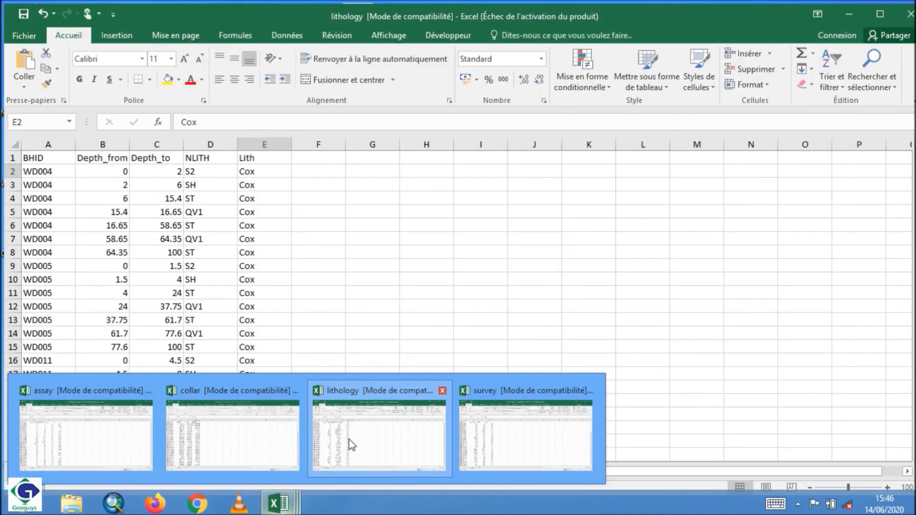